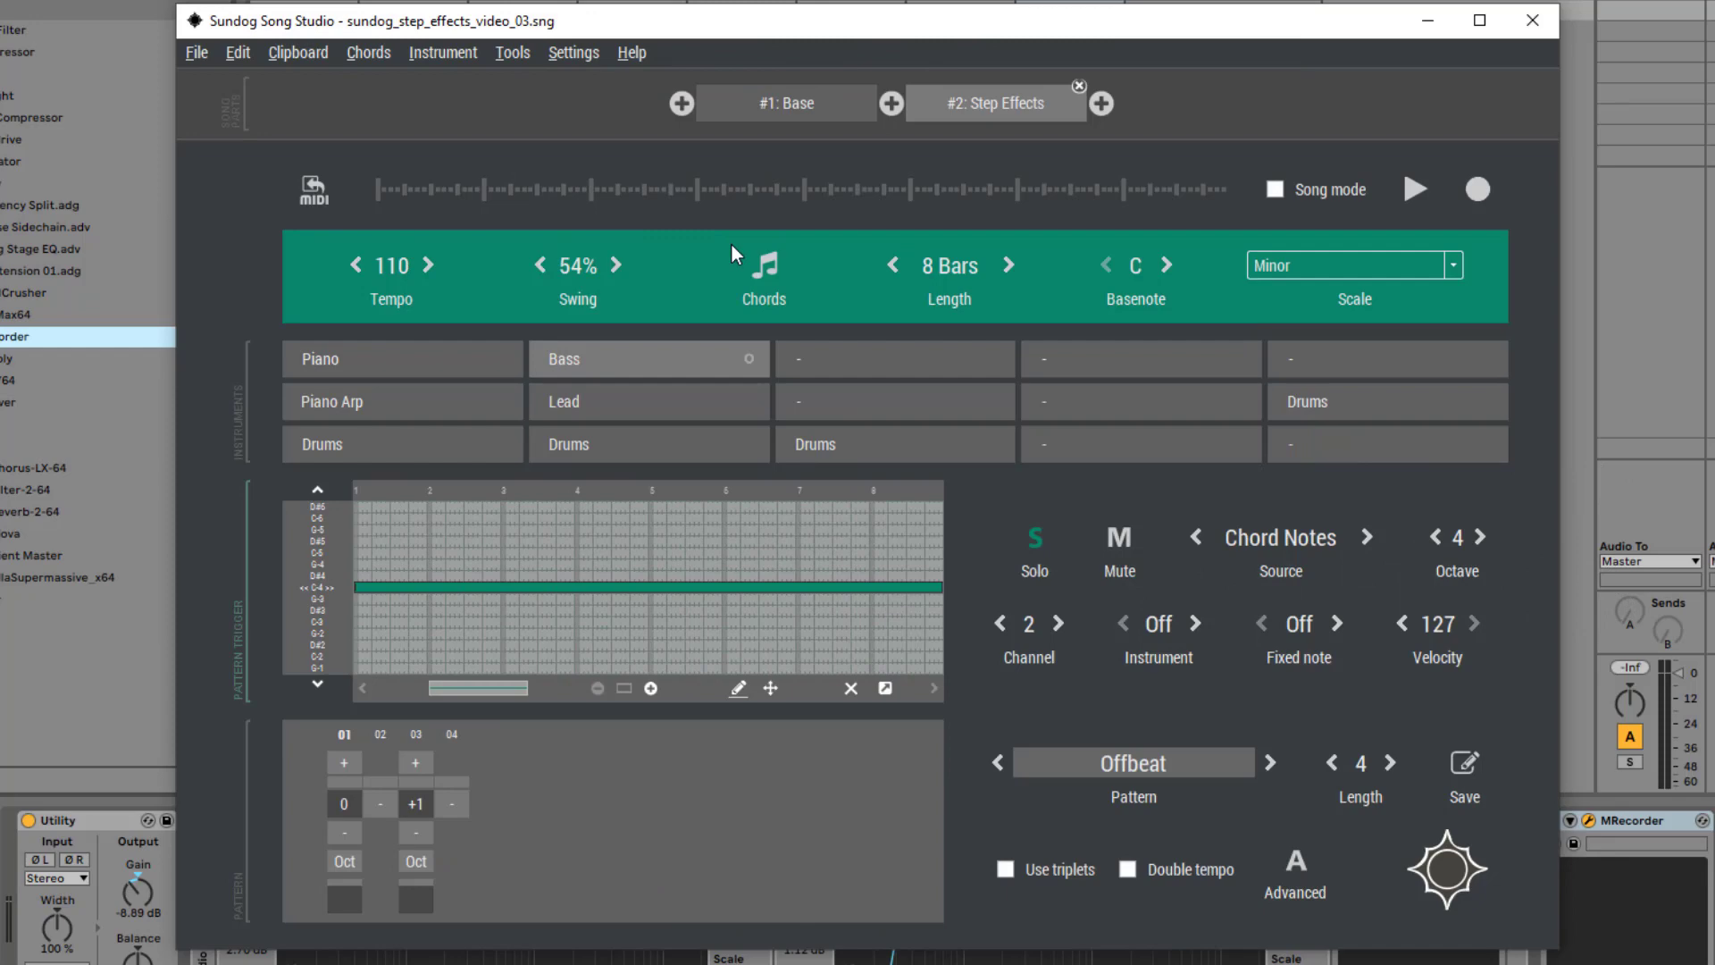
Step: Leave the chord editor unchanged, then cycle Bass step 03 through '#' and '-' back to note 0
{"action": "left_click", "coordinate": [766, 267]}
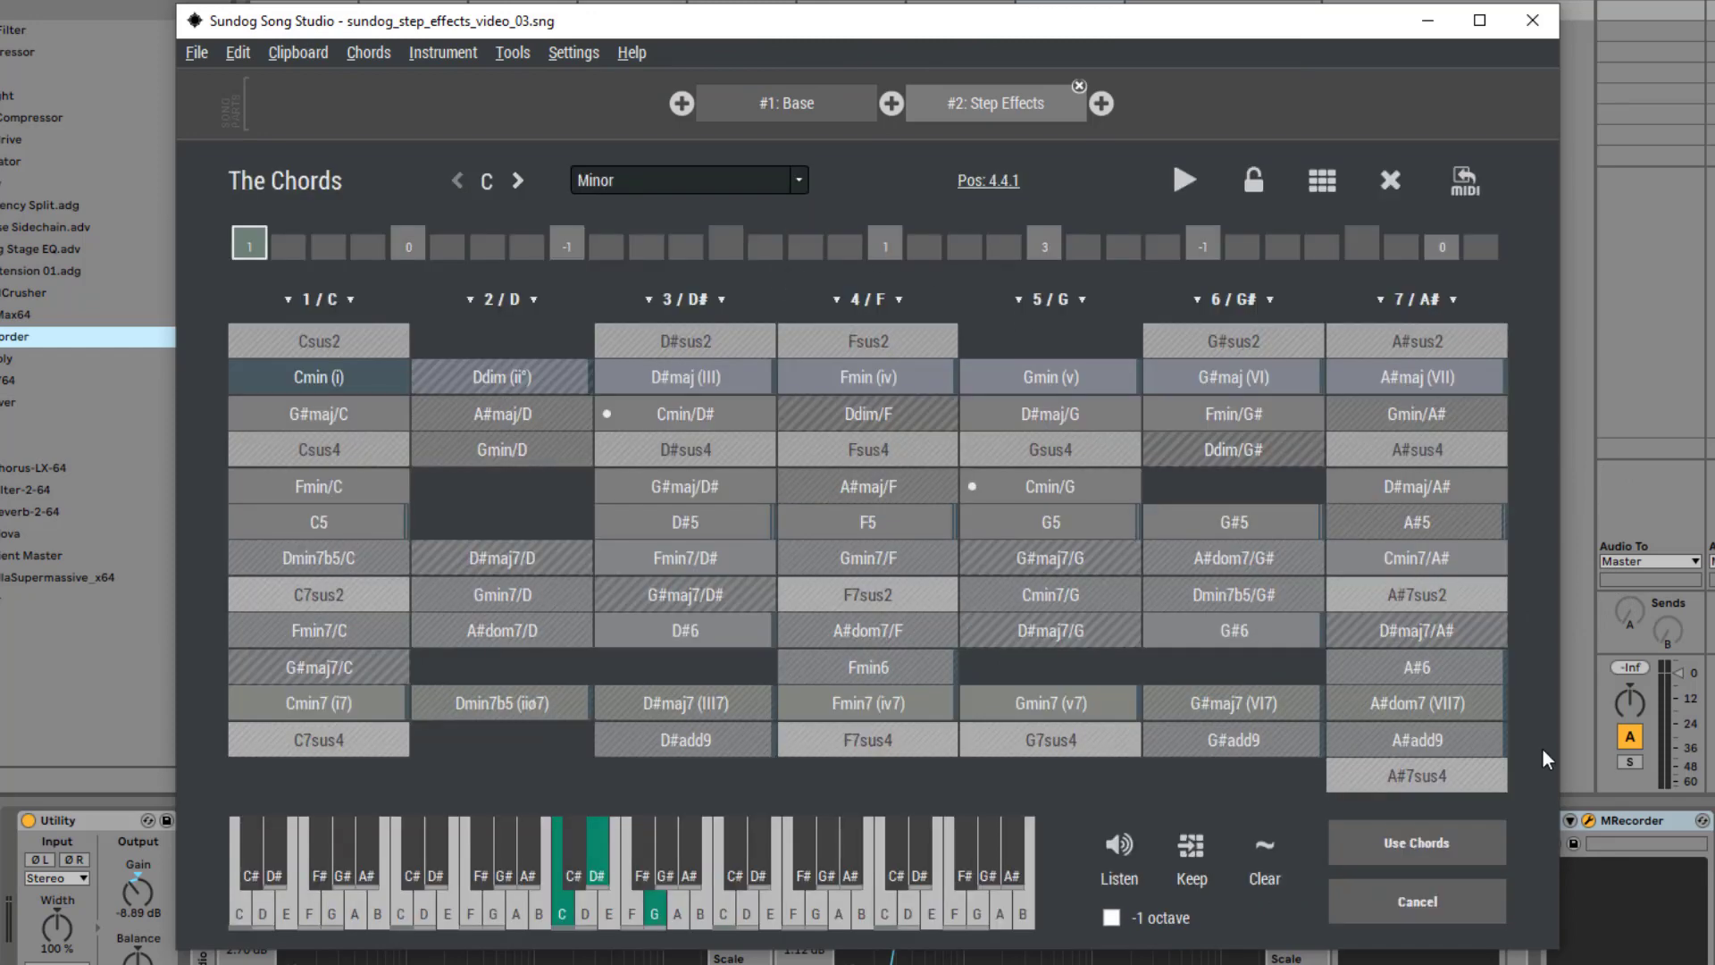
{"action": "left_click", "coordinate": [1460, 923]}
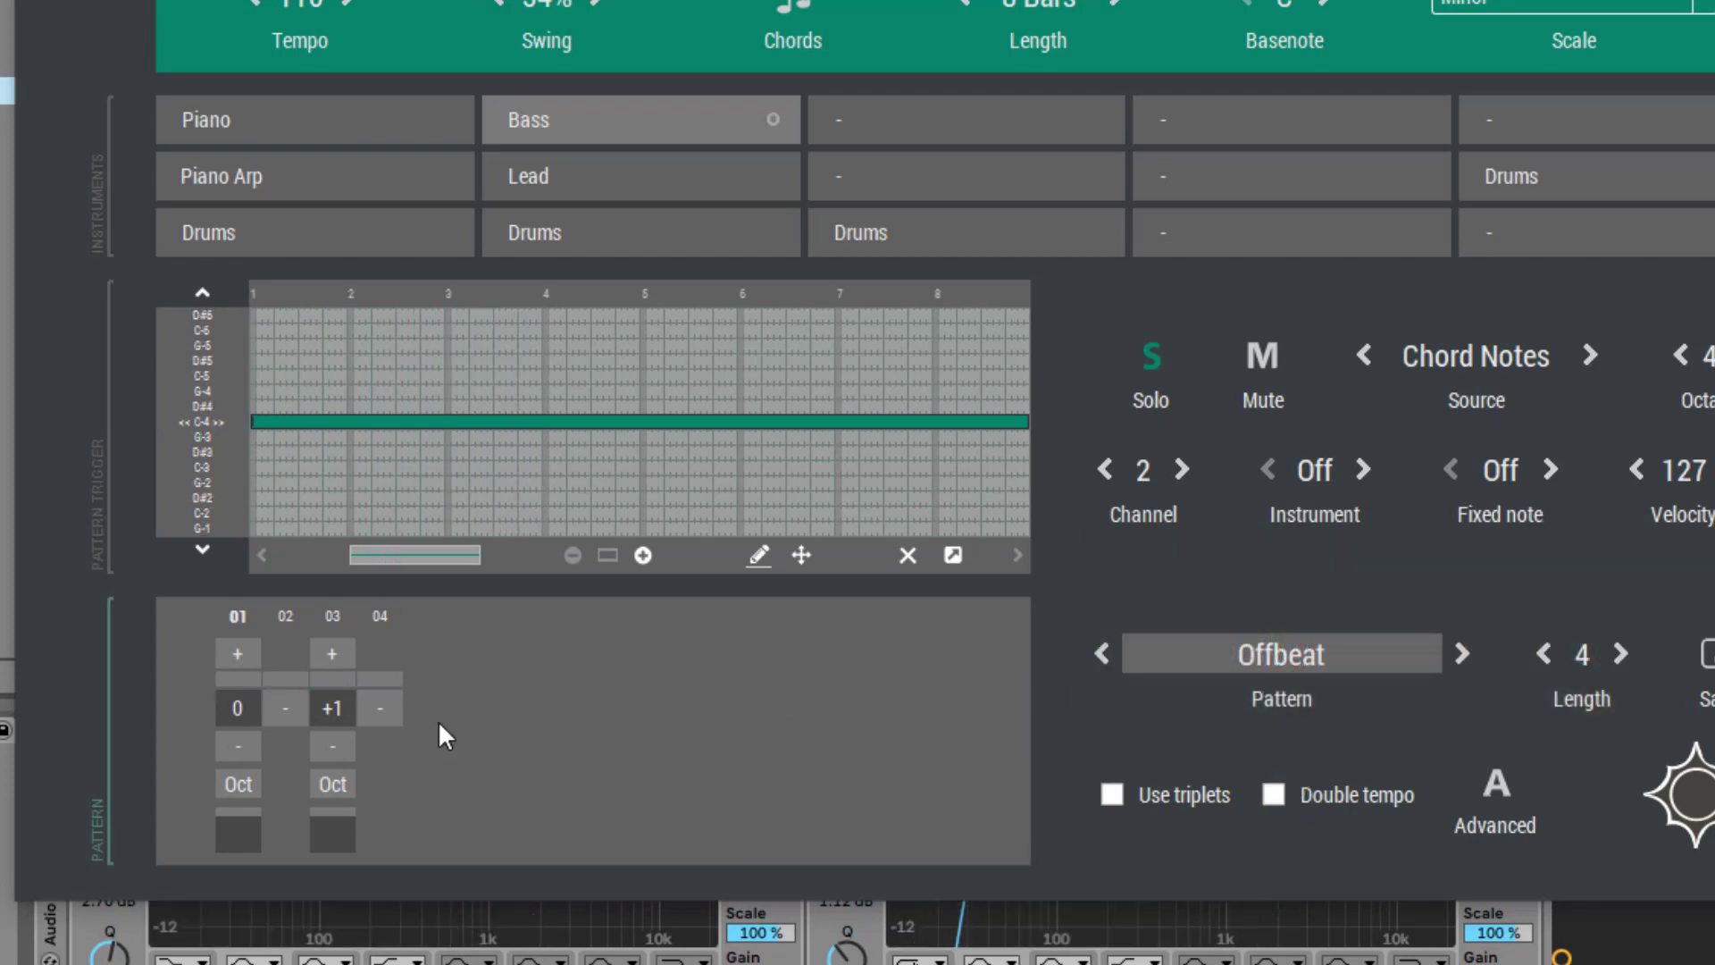
{"action": "left_click", "coordinate": [332, 709]}
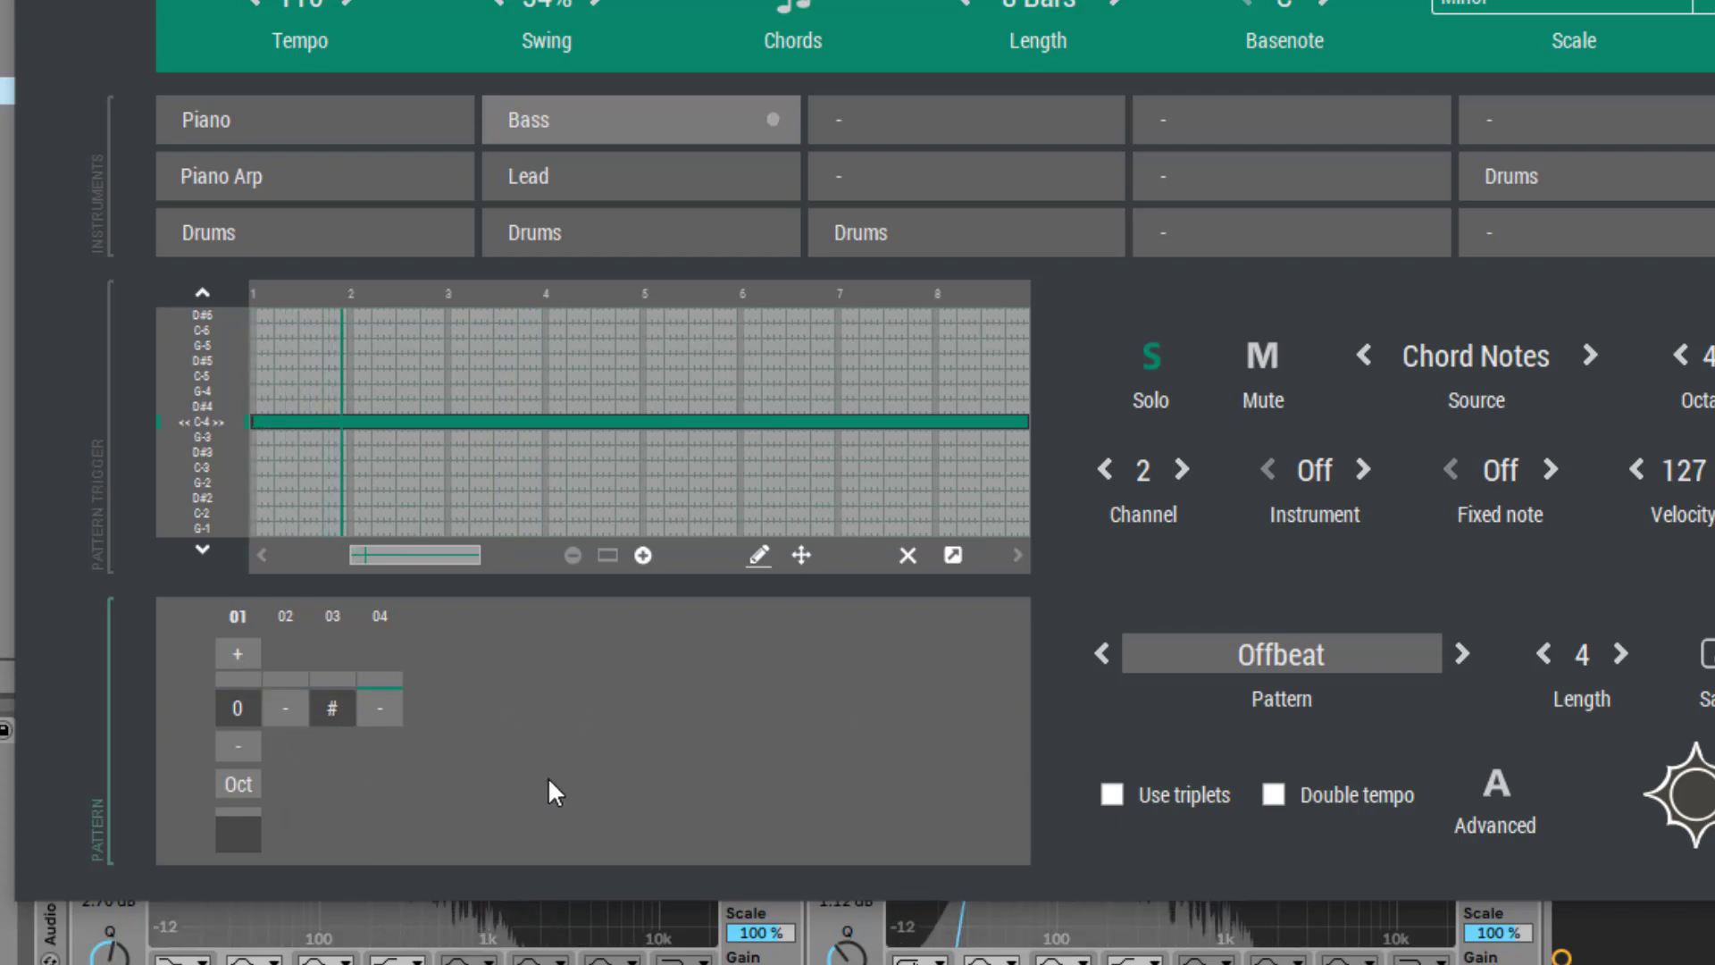
{"action": "key", "text": "space"}
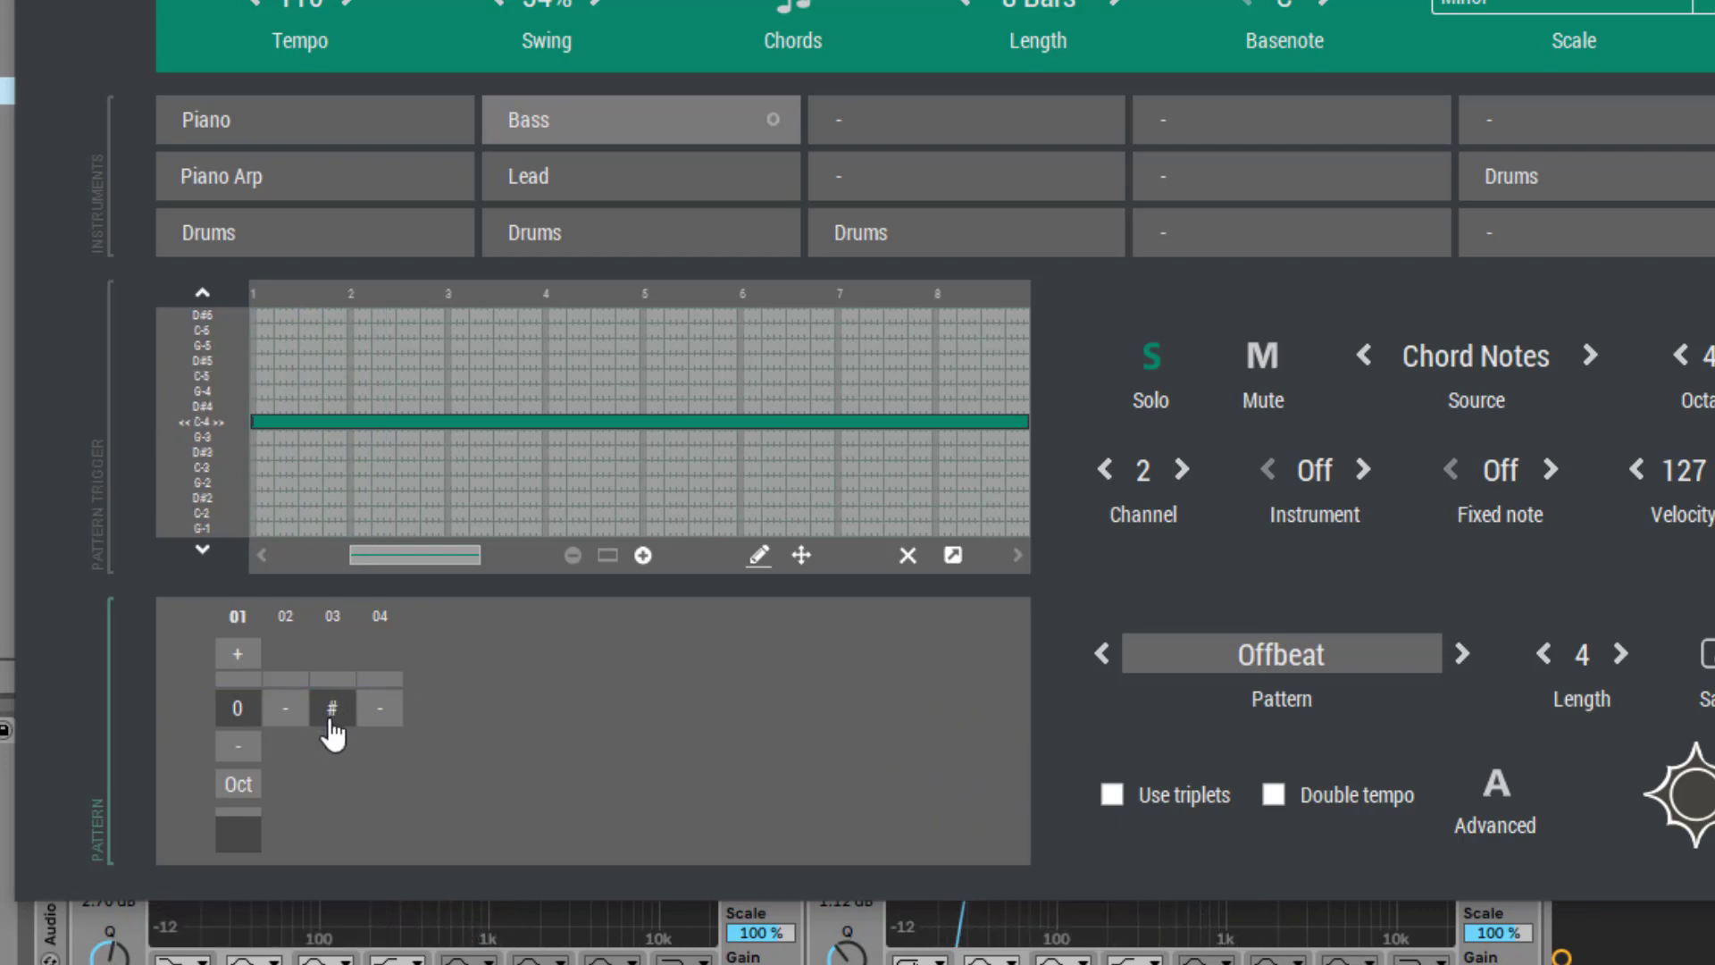
{"action": "left_click", "coordinate": [332, 719]}
{"action": "left_click", "coordinate": [332, 714]}
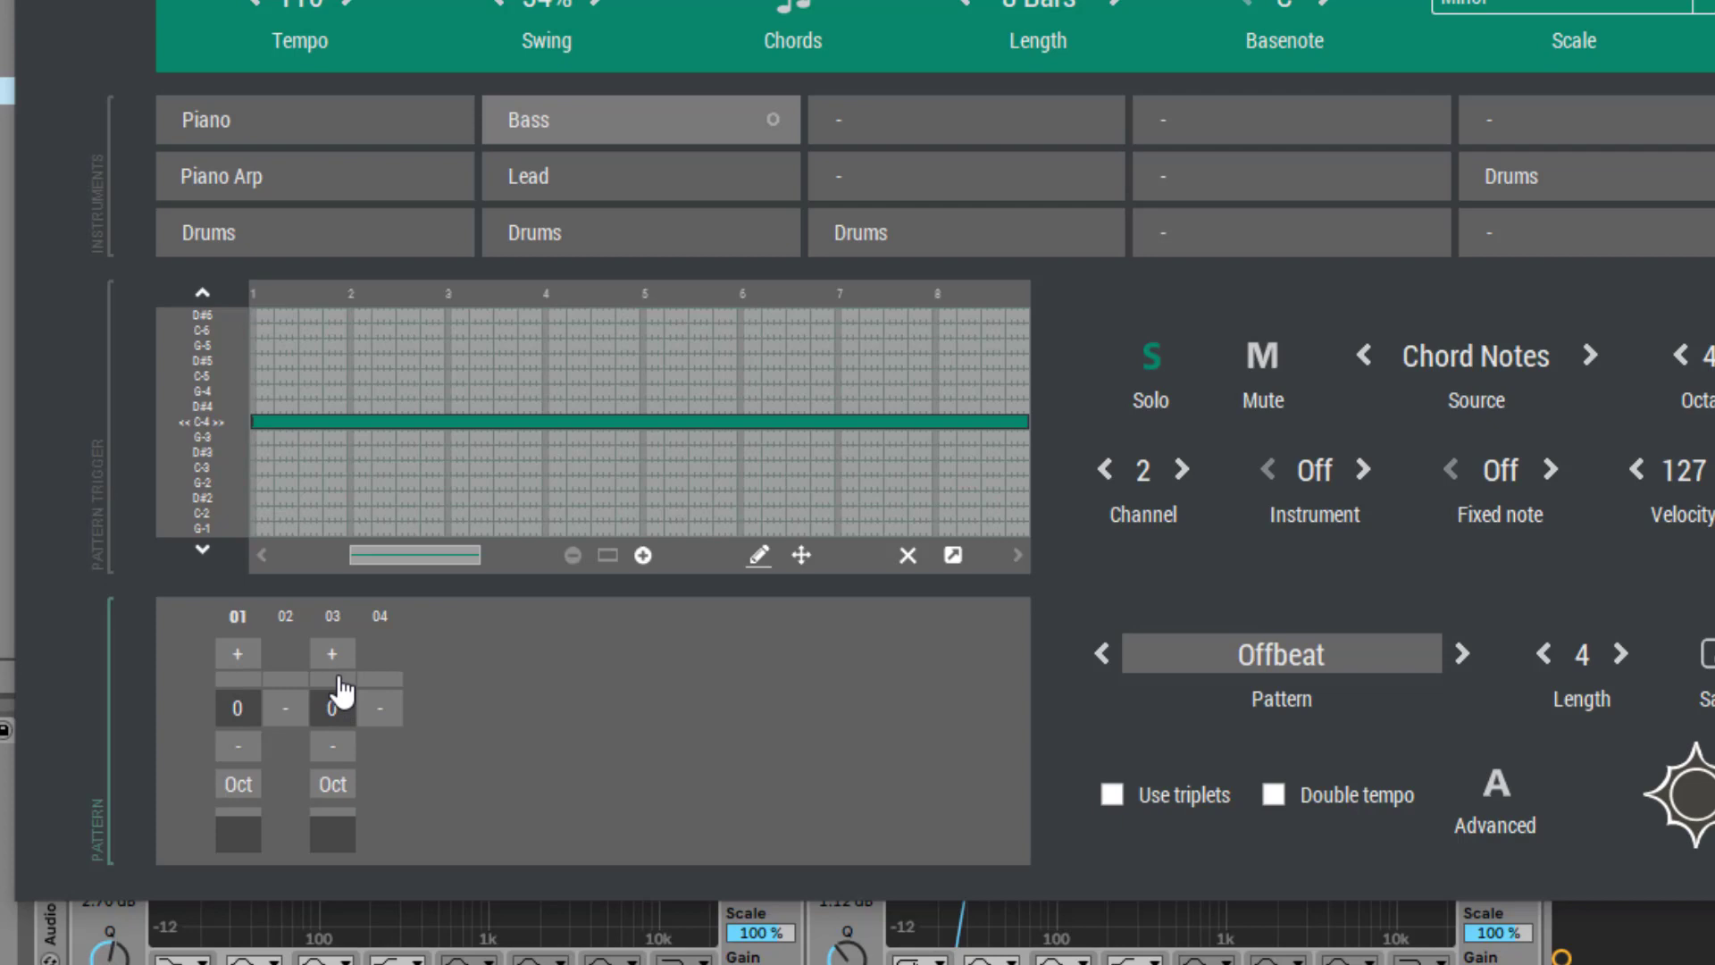
Step: Give Bass step 03 roughly a 50% chance of turning into a '#' stop
{"action": "left_click", "coordinate": [340, 681]}
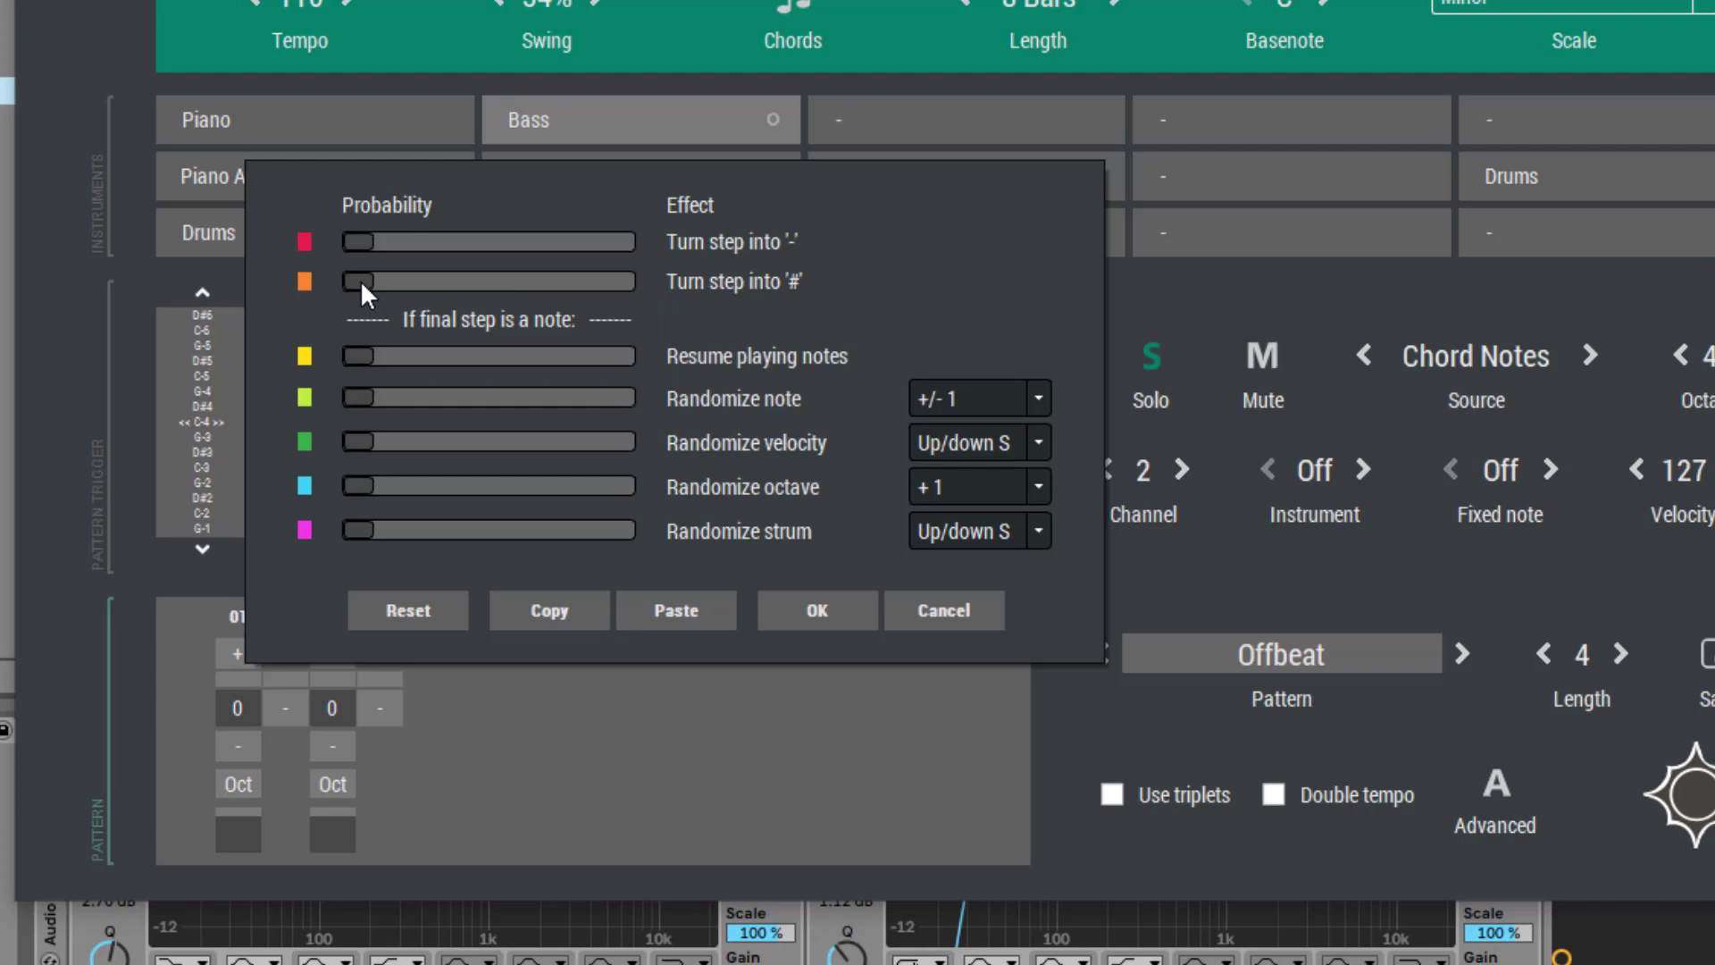
{"action": "left_click_drag", "start_coordinate": [468, 282], "coordinate": [497, 284]}
{"action": "left_click_drag", "start_coordinate": [490, 280], "coordinate": [652, 280]}
{"action": "left_click_drag", "start_coordinate": [488, 296], "coordinate": [483, 296]}
{"action": "left_click", "coordinate": [212, 609]}
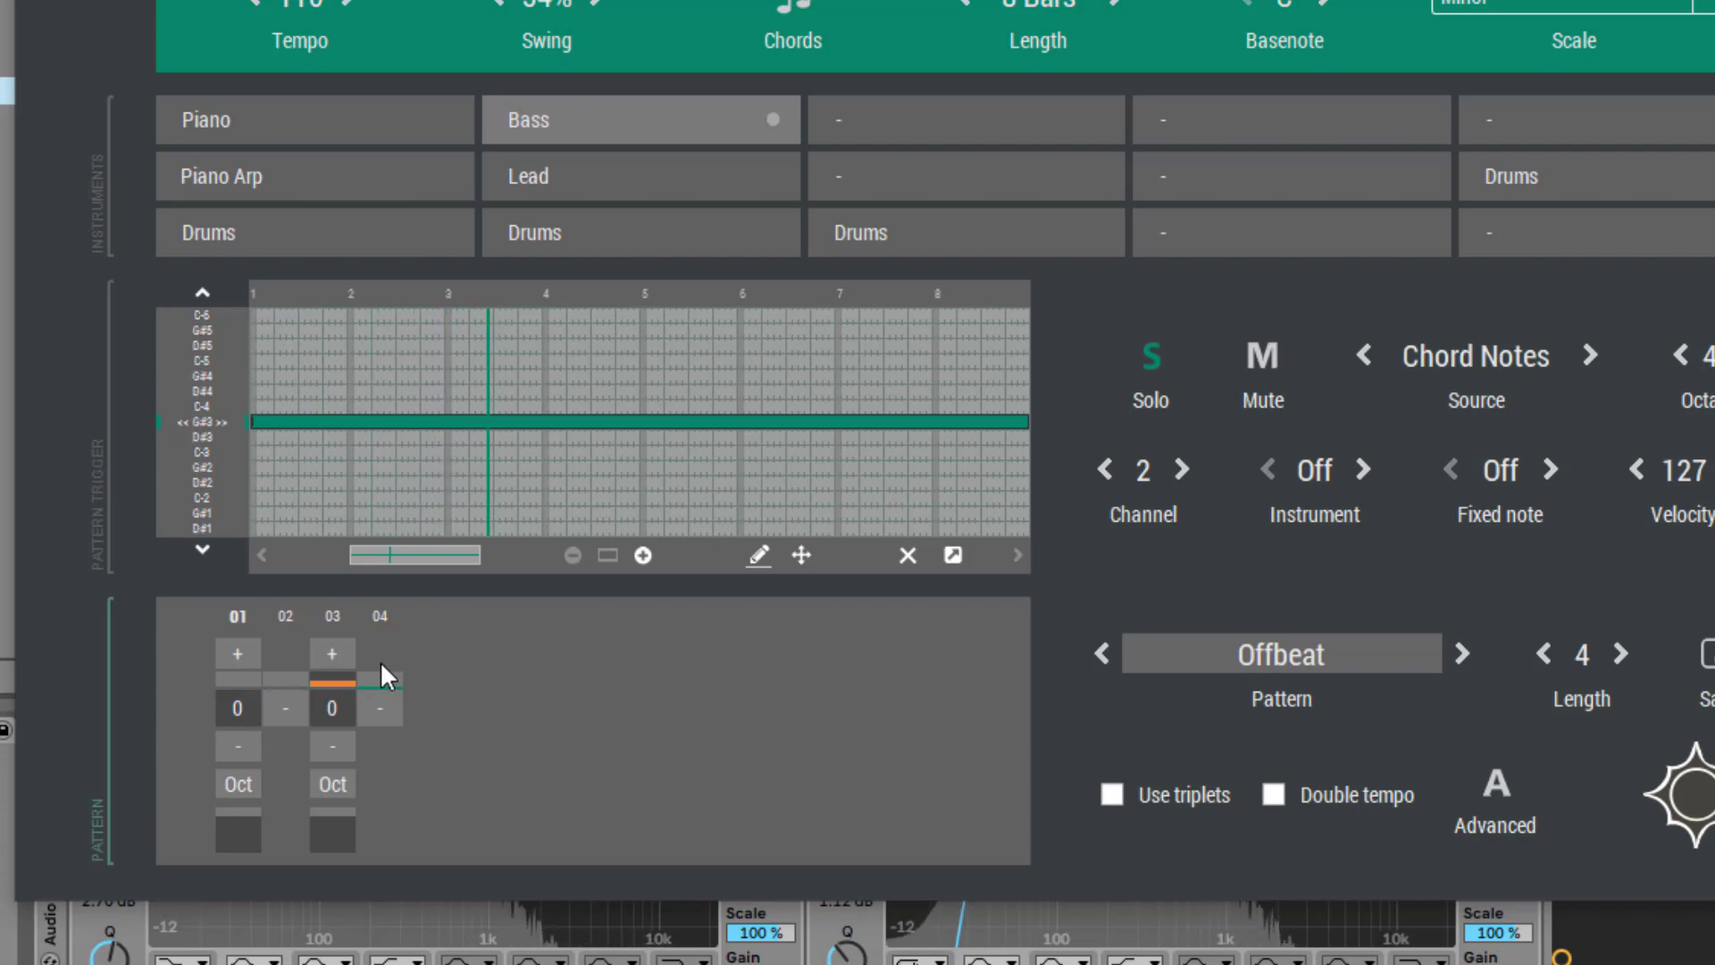
Step: Zero step 03's stop chance and set its octave +1 randomization to about 50%
{"action": "left_click", "coordinate": [339, 684]}
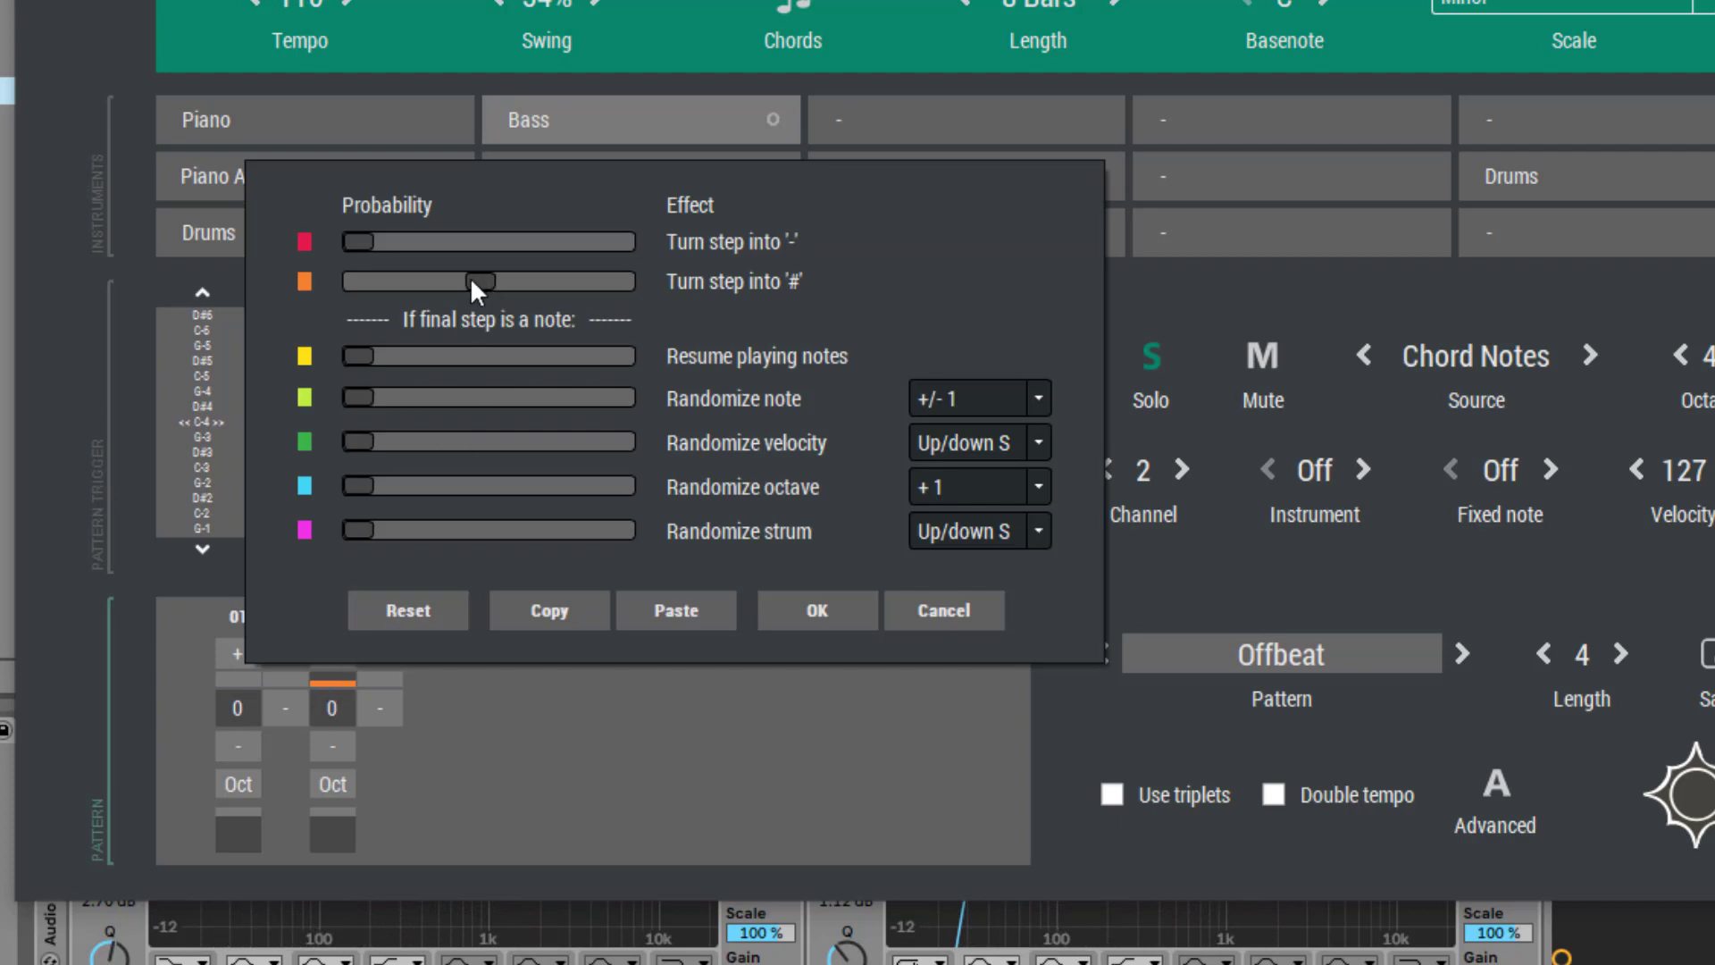
{"action": "left_click_drag", "start_coordinate": [479, 277], "coordinate": [266, 299]}
{"action": "left_click_drag", "start_coordinate": [350, 485], "coordinate": [582, 485]}
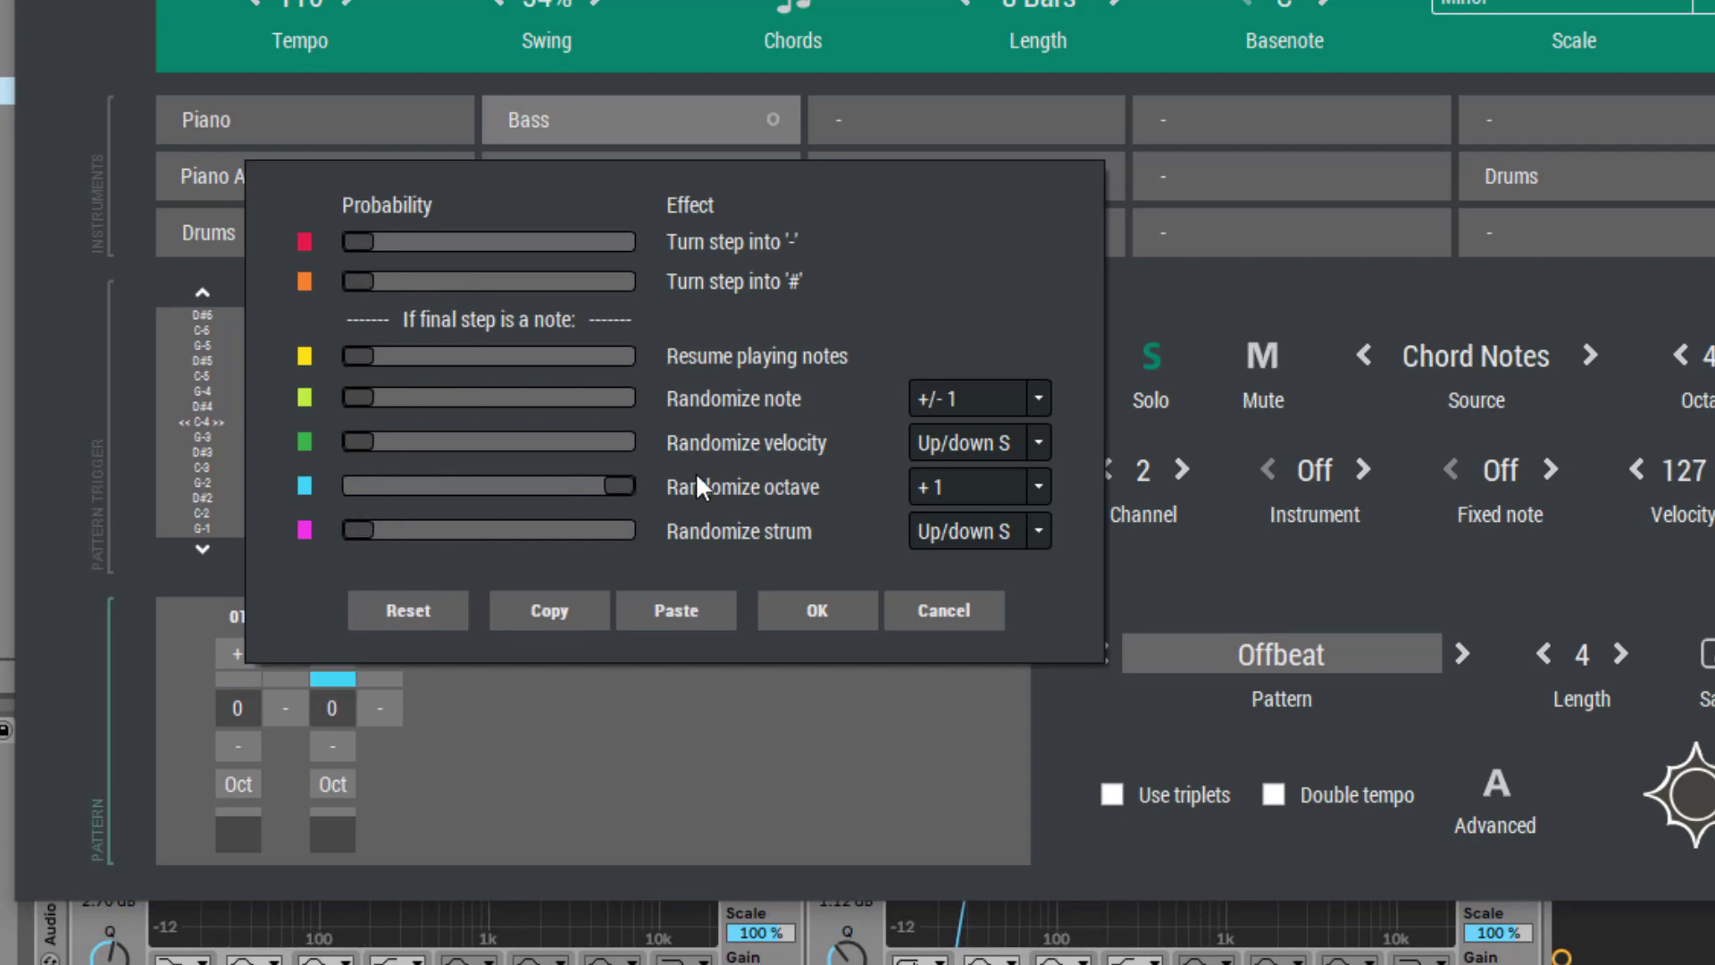
{"action": "left_click", "coordinate": [791, 612]}
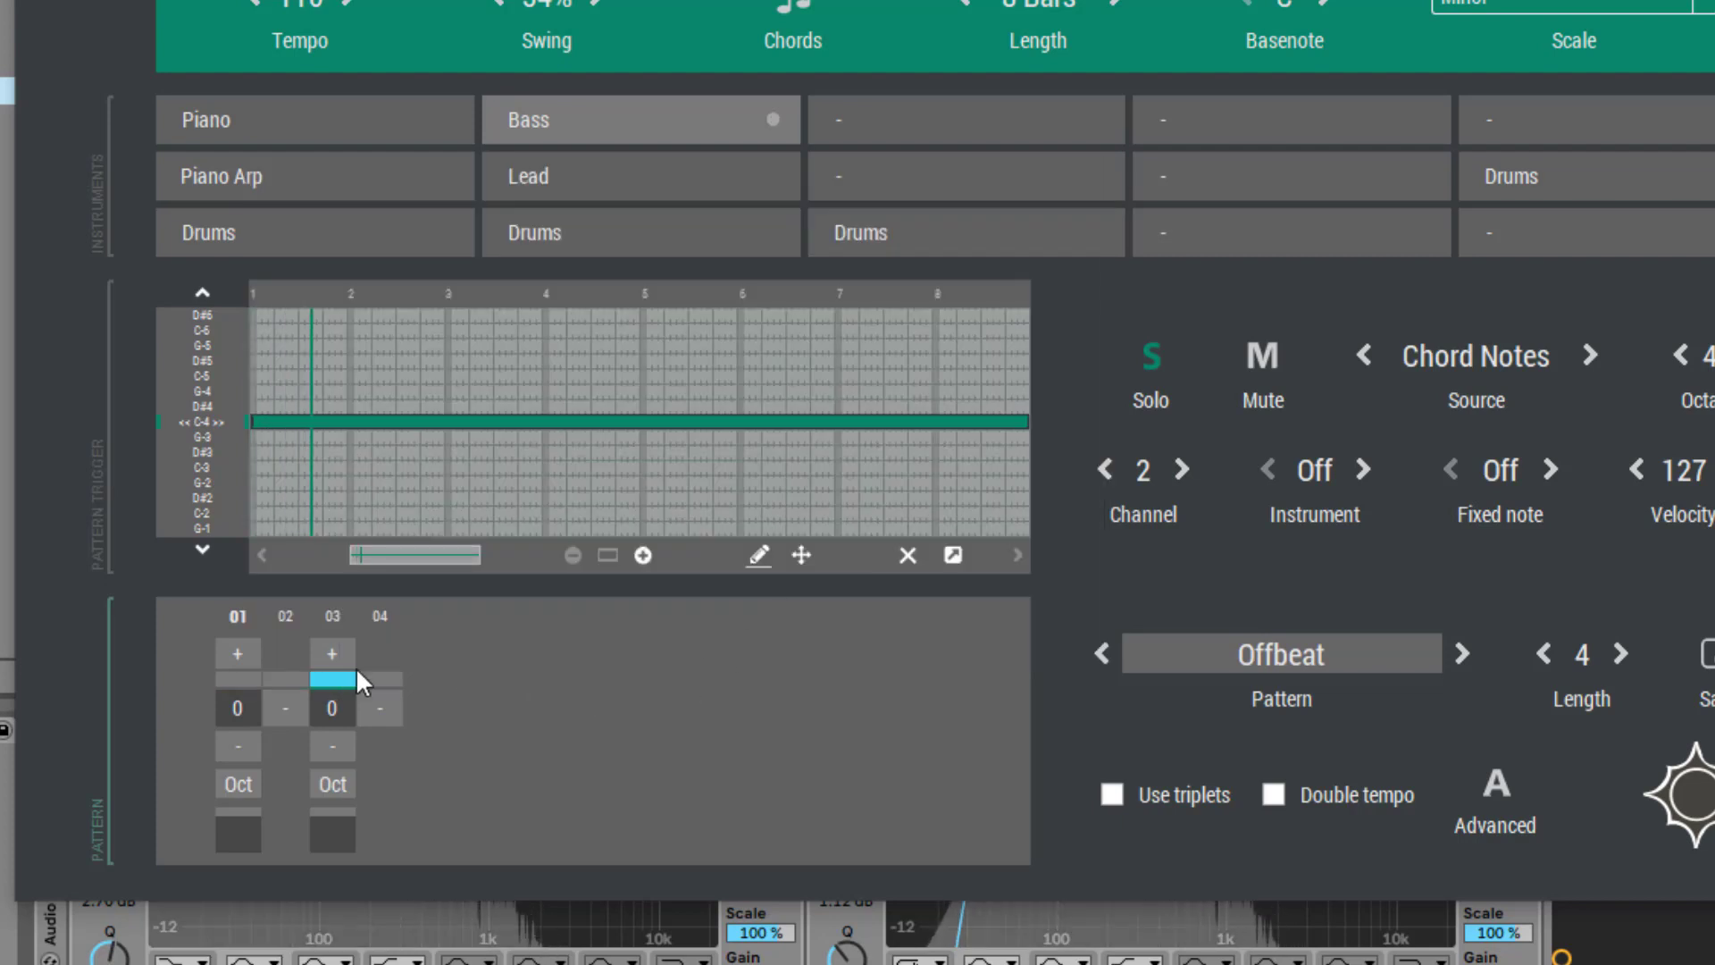
{"action": "left_click", "coordinate": [331, 680]}
{"action": "left_click_drag", "start_coordinate": [611, 483], "coordinate": [497, 498]}
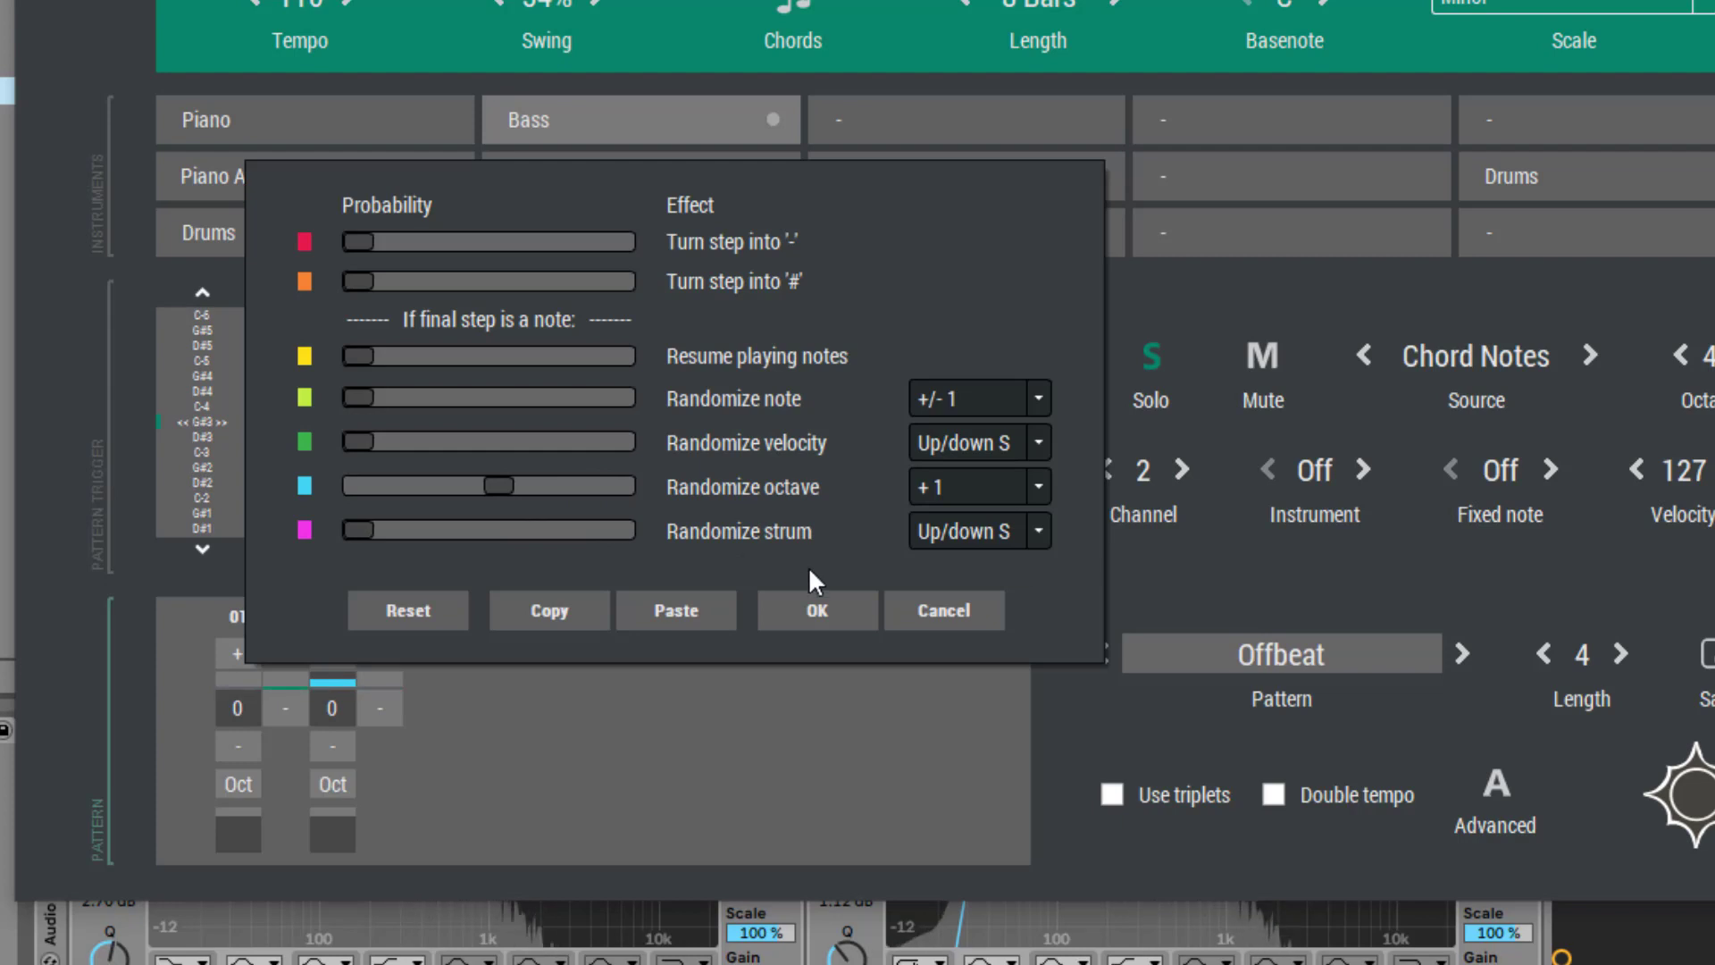
Step: Add roughly half chances of a '-' rest and a '#' stop to Bass step 03
{"action": "left_click", "coordinate": [816, 611]}
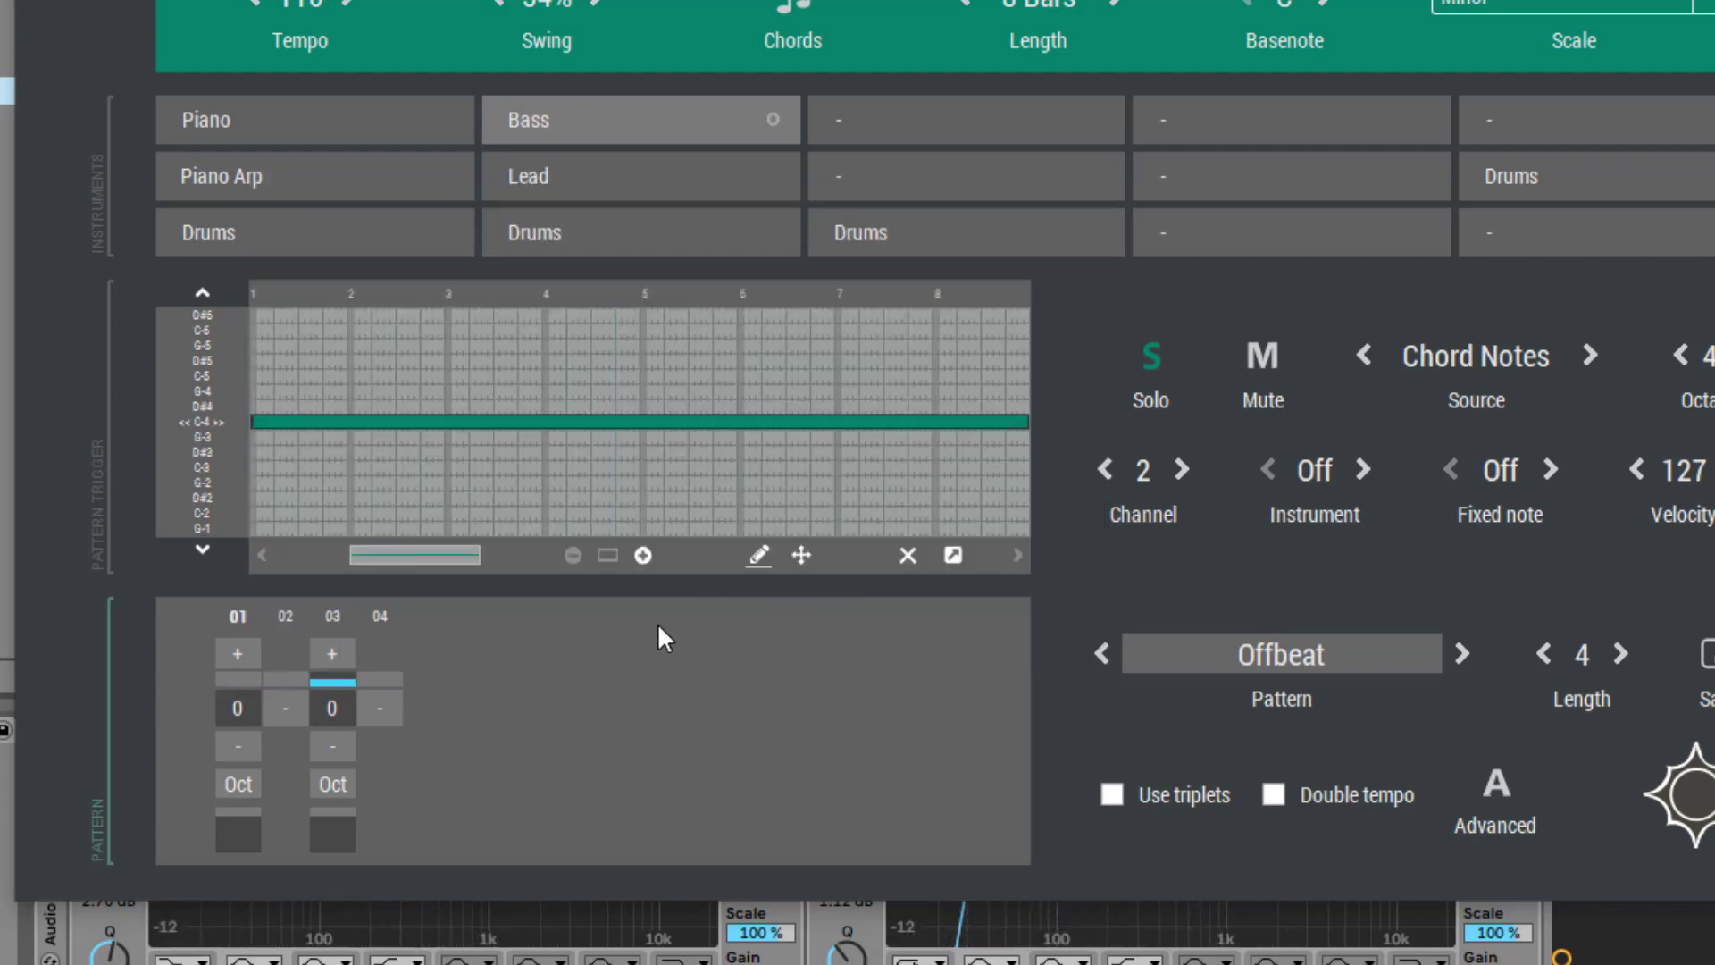
{"action": "left_click", "coordinate": [332, 683]}
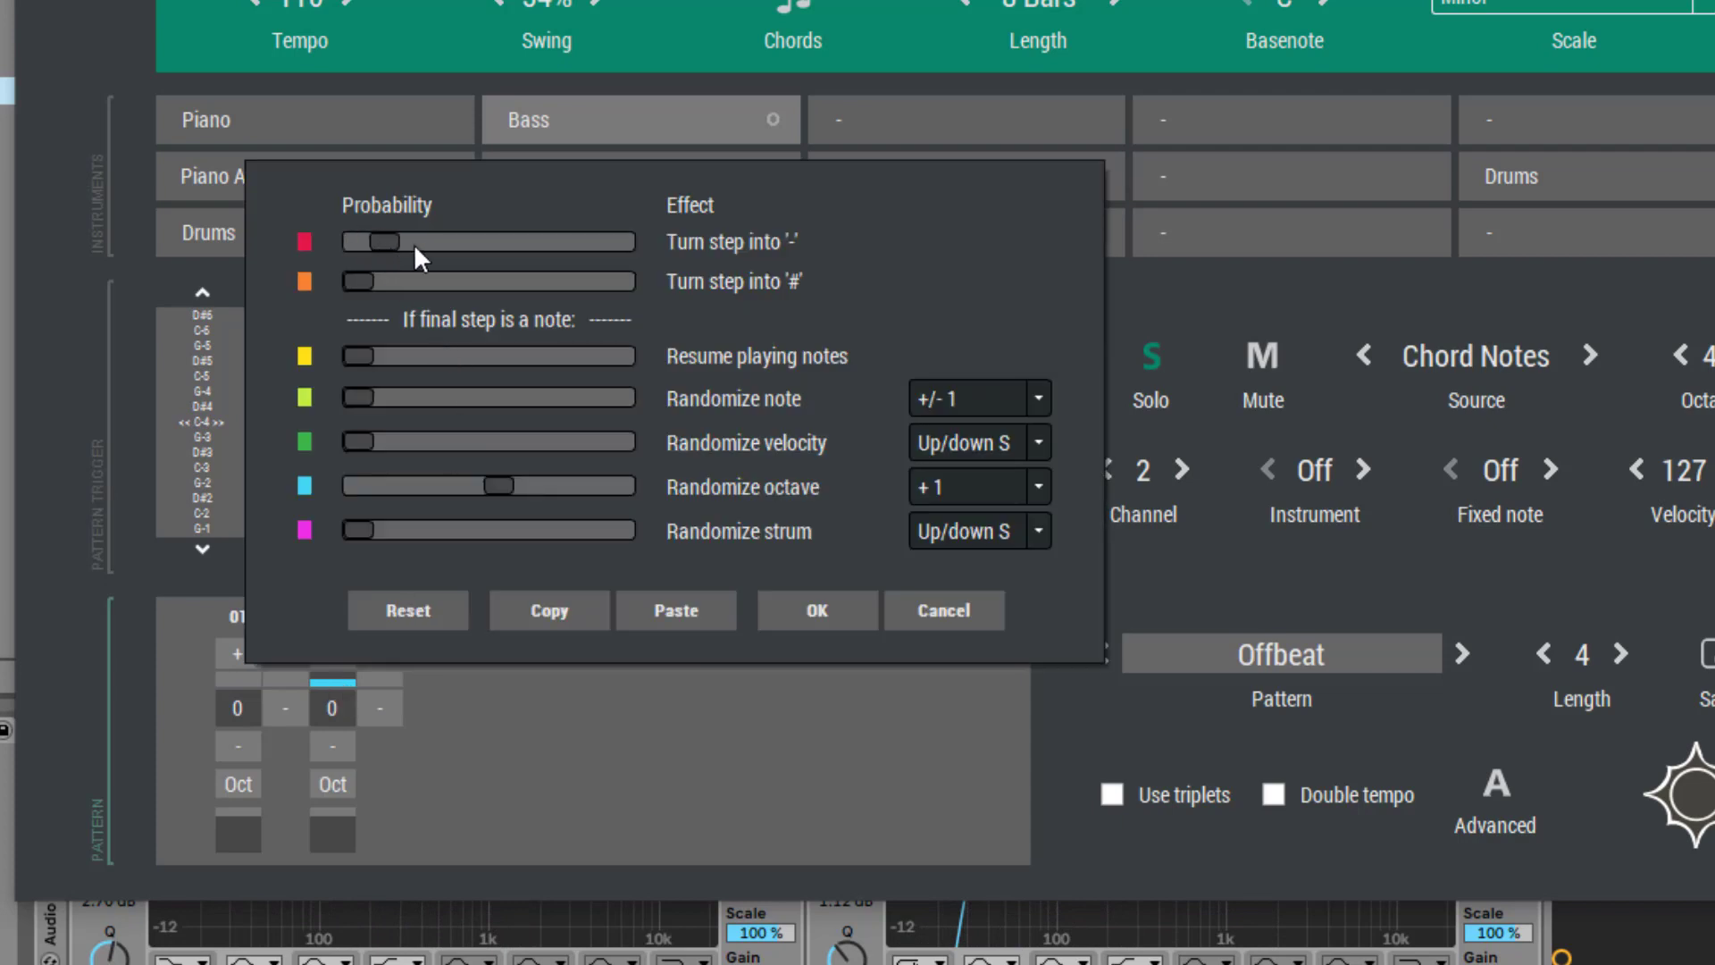
{"action": "left_click", "coordinate": [470, 251]}
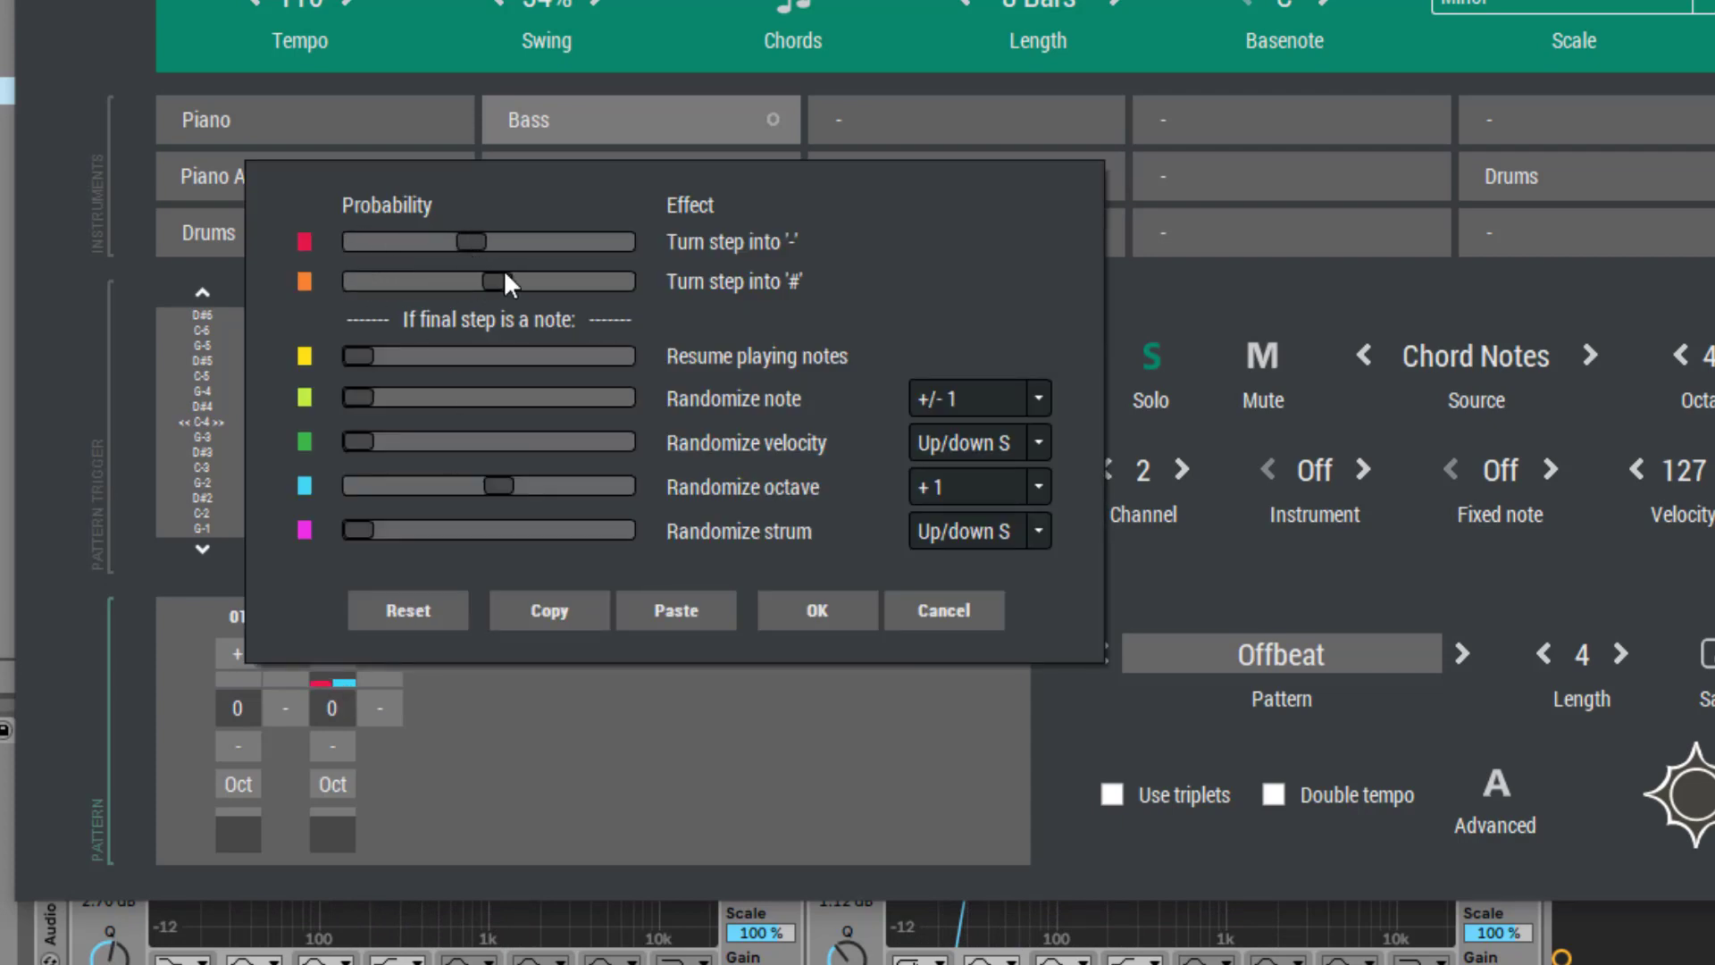
{"action": "left_click", "coordinate": [822, 611]}
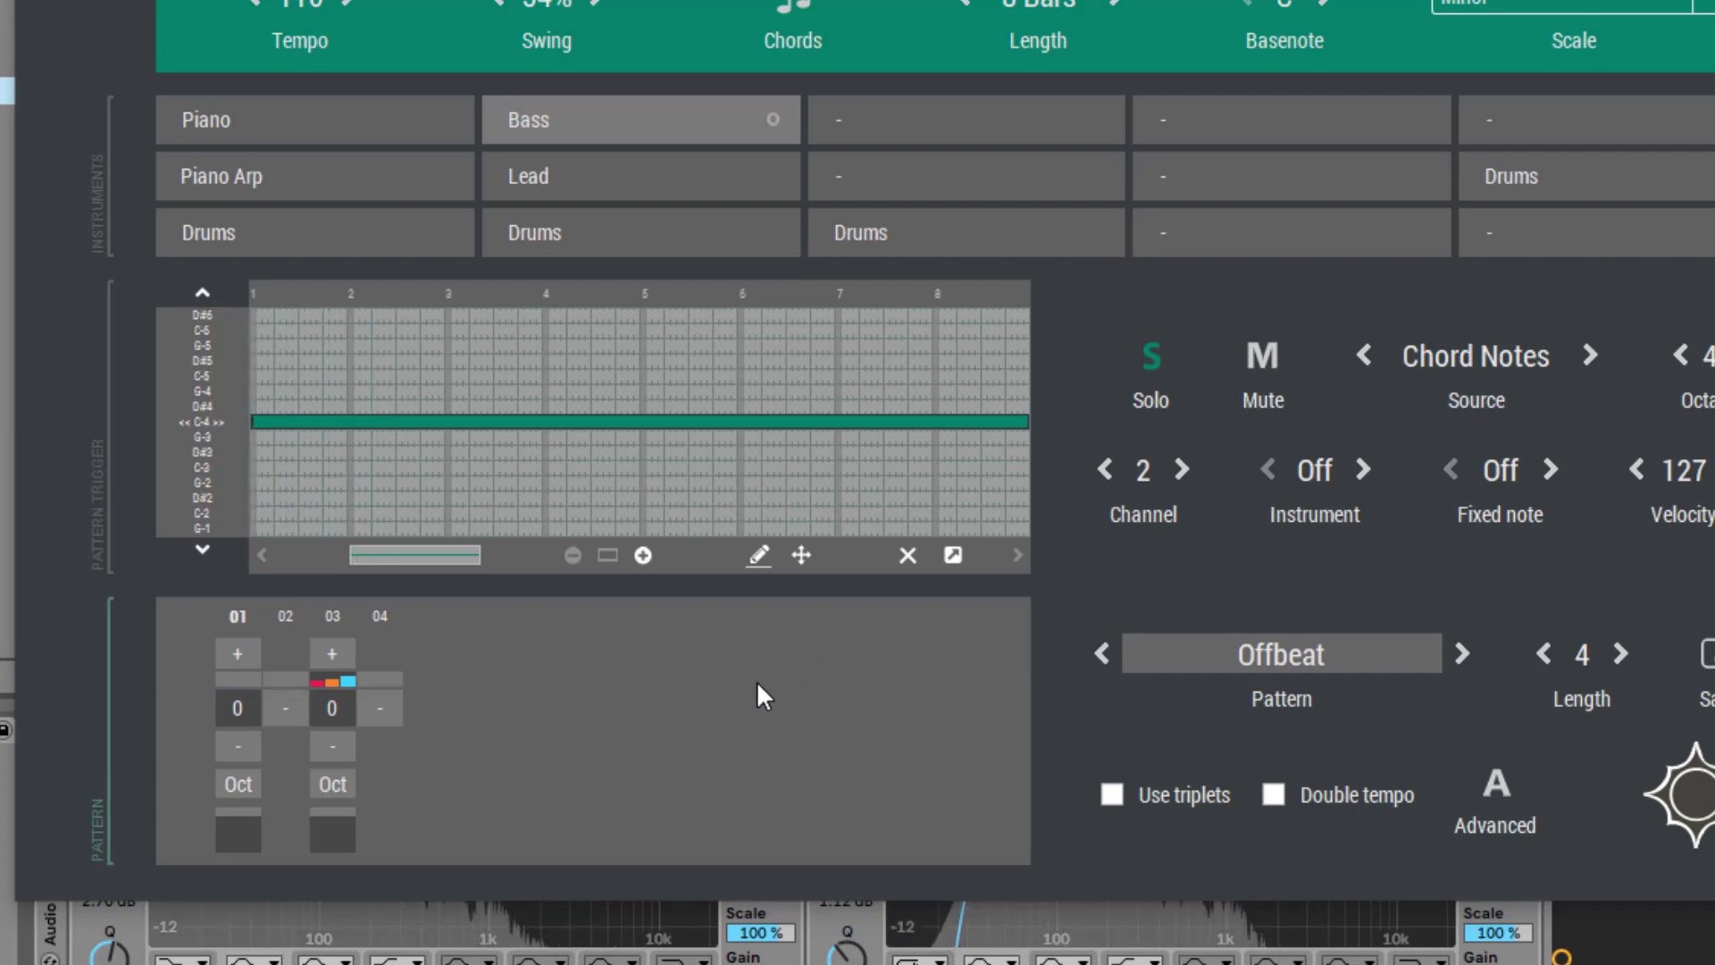
Step: Extend the Bass pattern to 8 steps, with notes on 04 and 07 and a '#' on 06
{"action": "left_click", "coordinate": [1621, 653]}
{"action": "left_click", "coordinate": [1621, 653]}
{"action": "left_click", "coordinate": [1620, 653]}
{"action": "left_click", "coordinate": [1621, 653]}
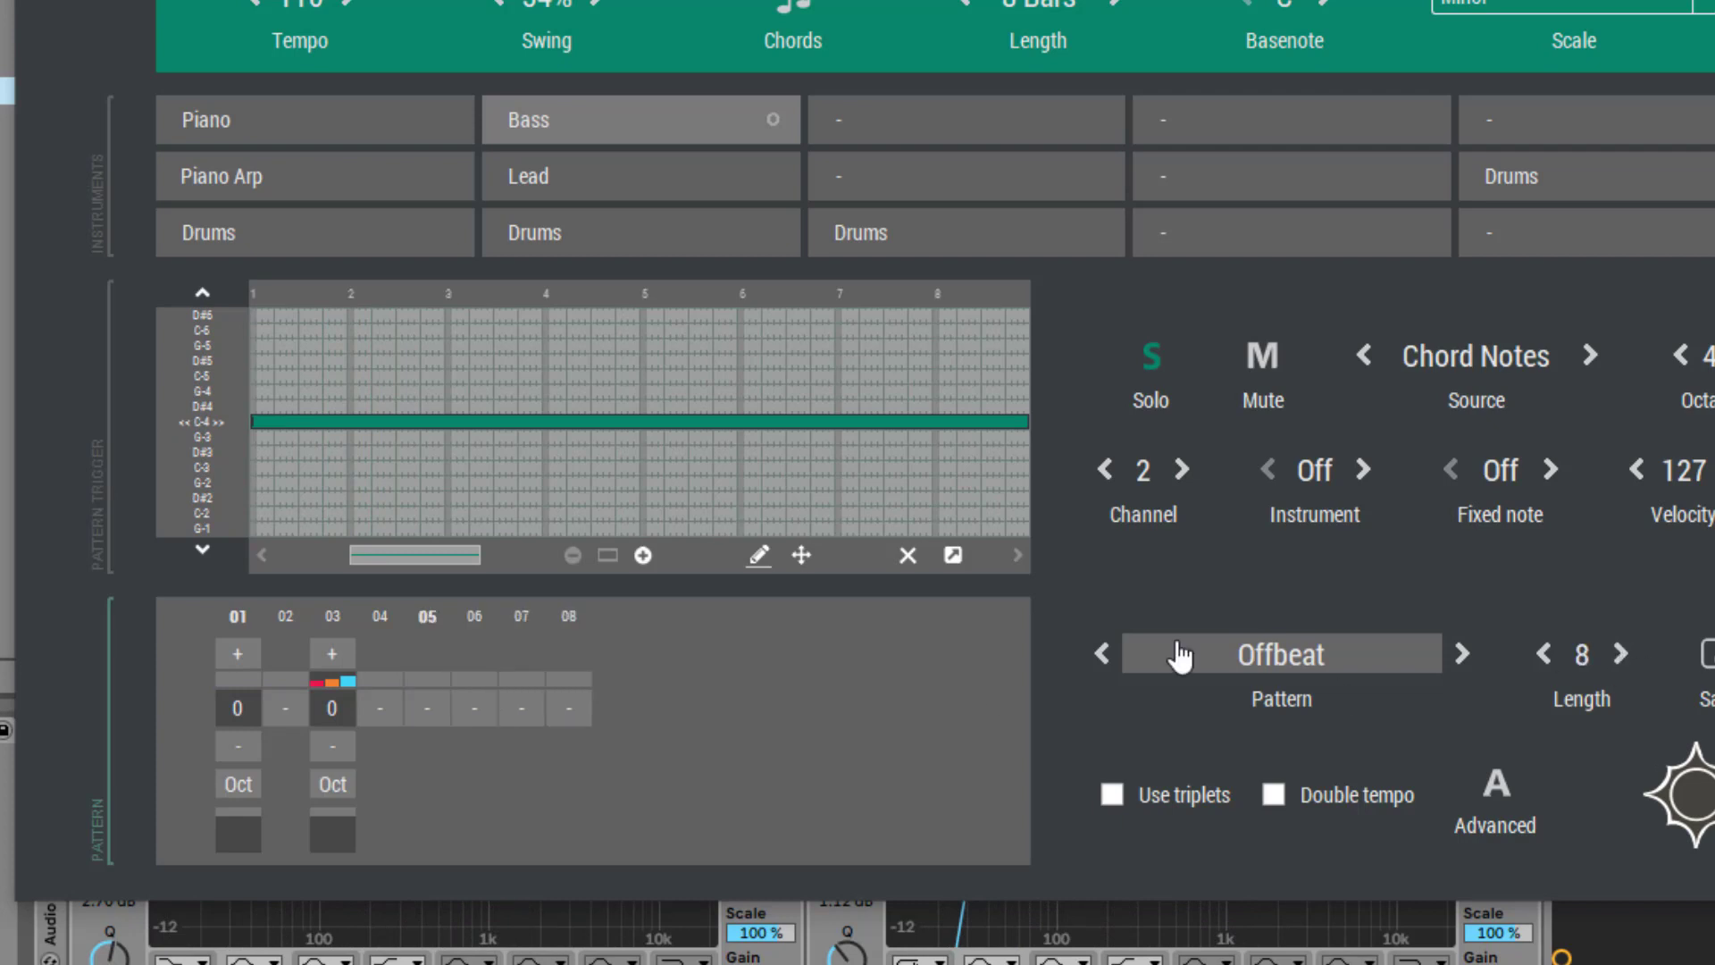
{"action": "left_click", "coordinate": [382, 710]}
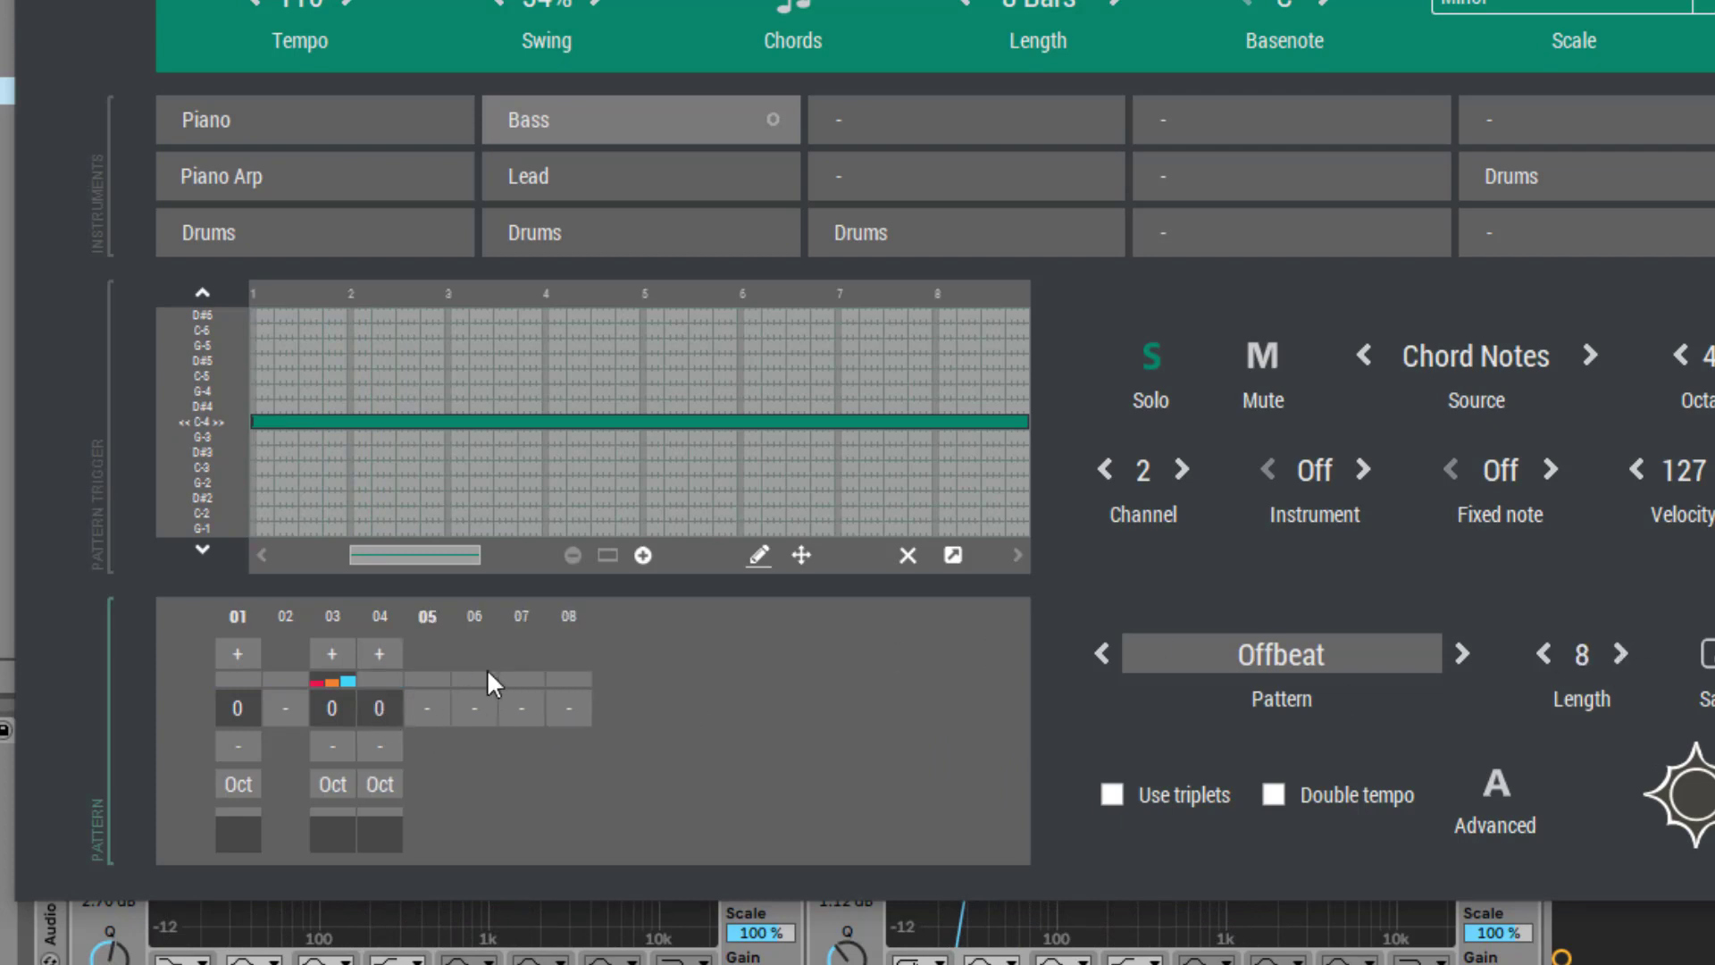
{"action": "left_click", "coordinate": [474, 709]}
{"action": "left_click", "coordinate": [474, 709]}
{"action": "left_click", "coordinate": [523, 709]}
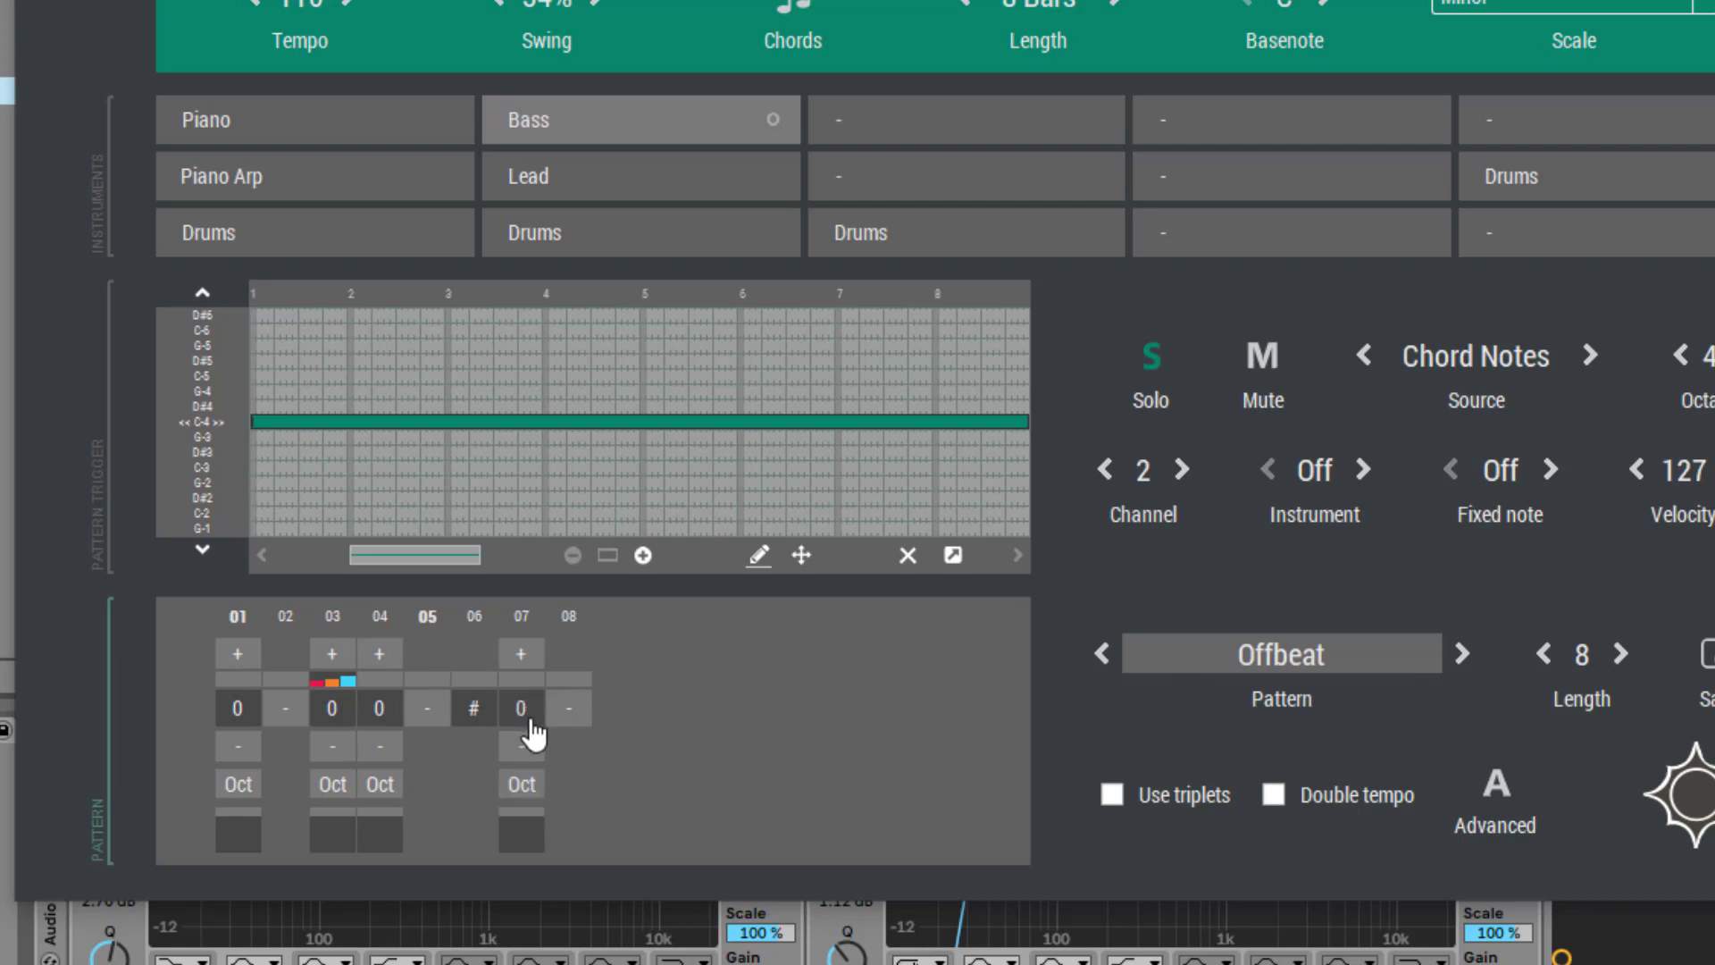
Step: Give step 07 a high chance of randomizing its note by +1, then mute Piano Arp
{"action": "left_click", "coordinate": [524, 681]}
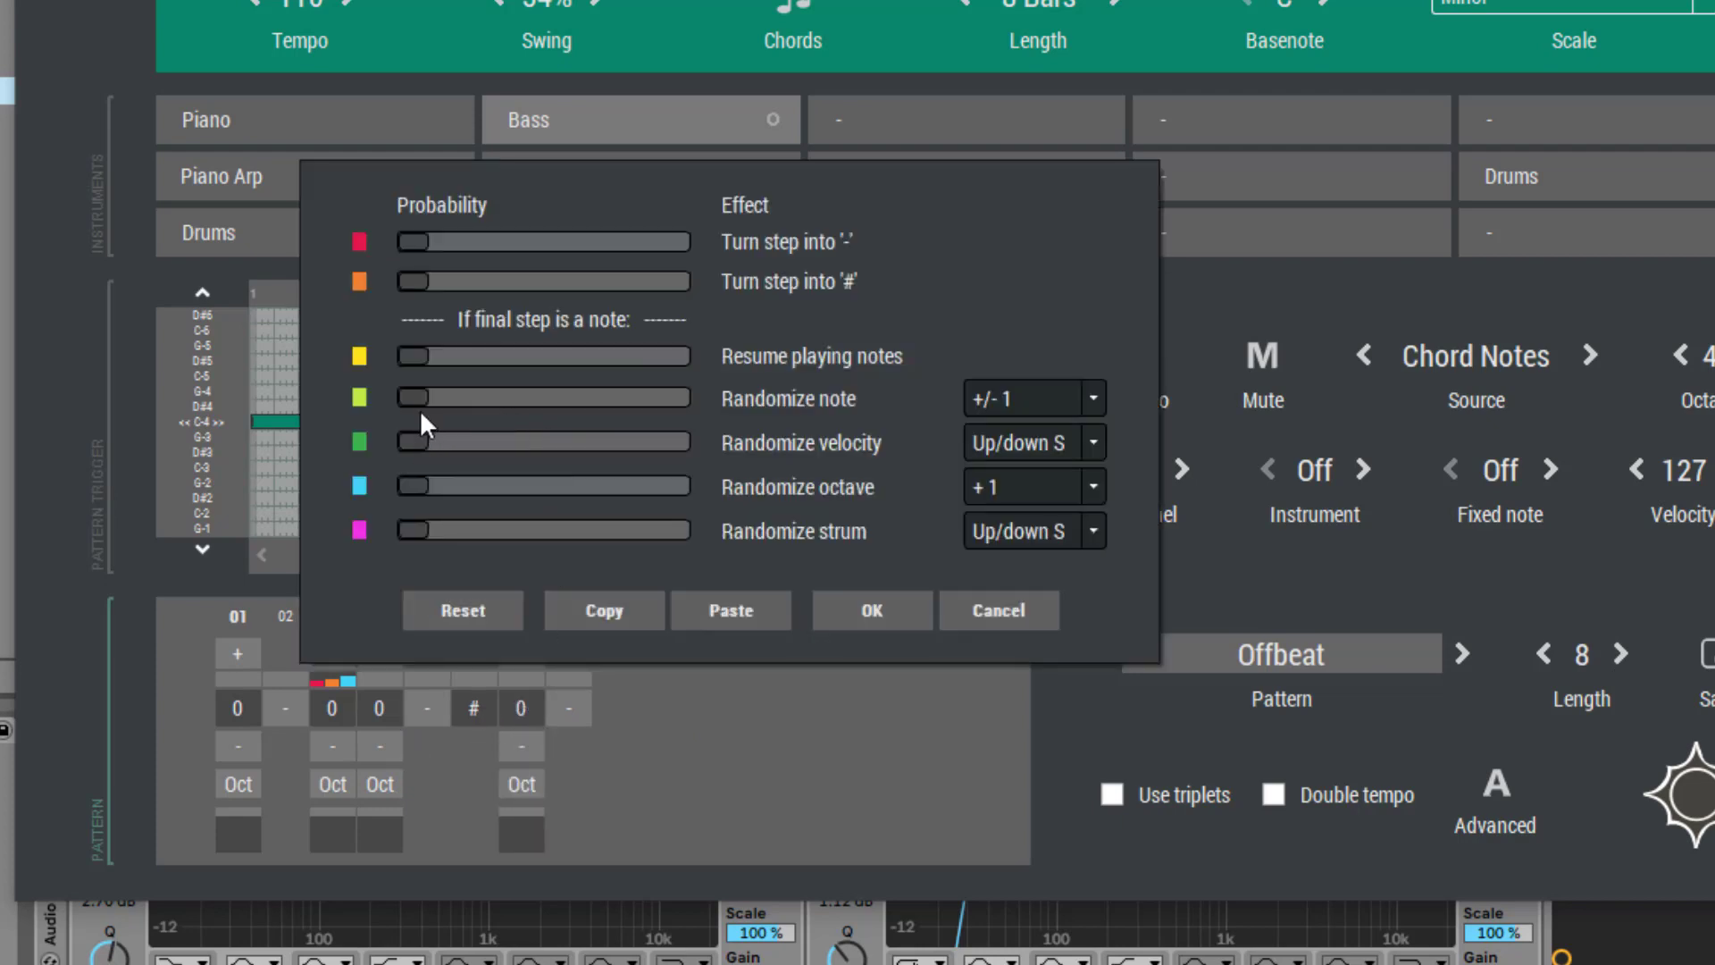
{"action": "left_click_drag", "start_coordinate": [416, 395], "coordinate": [657, 396]}
{"action": "left_click", "coordinate": [992, 393]}
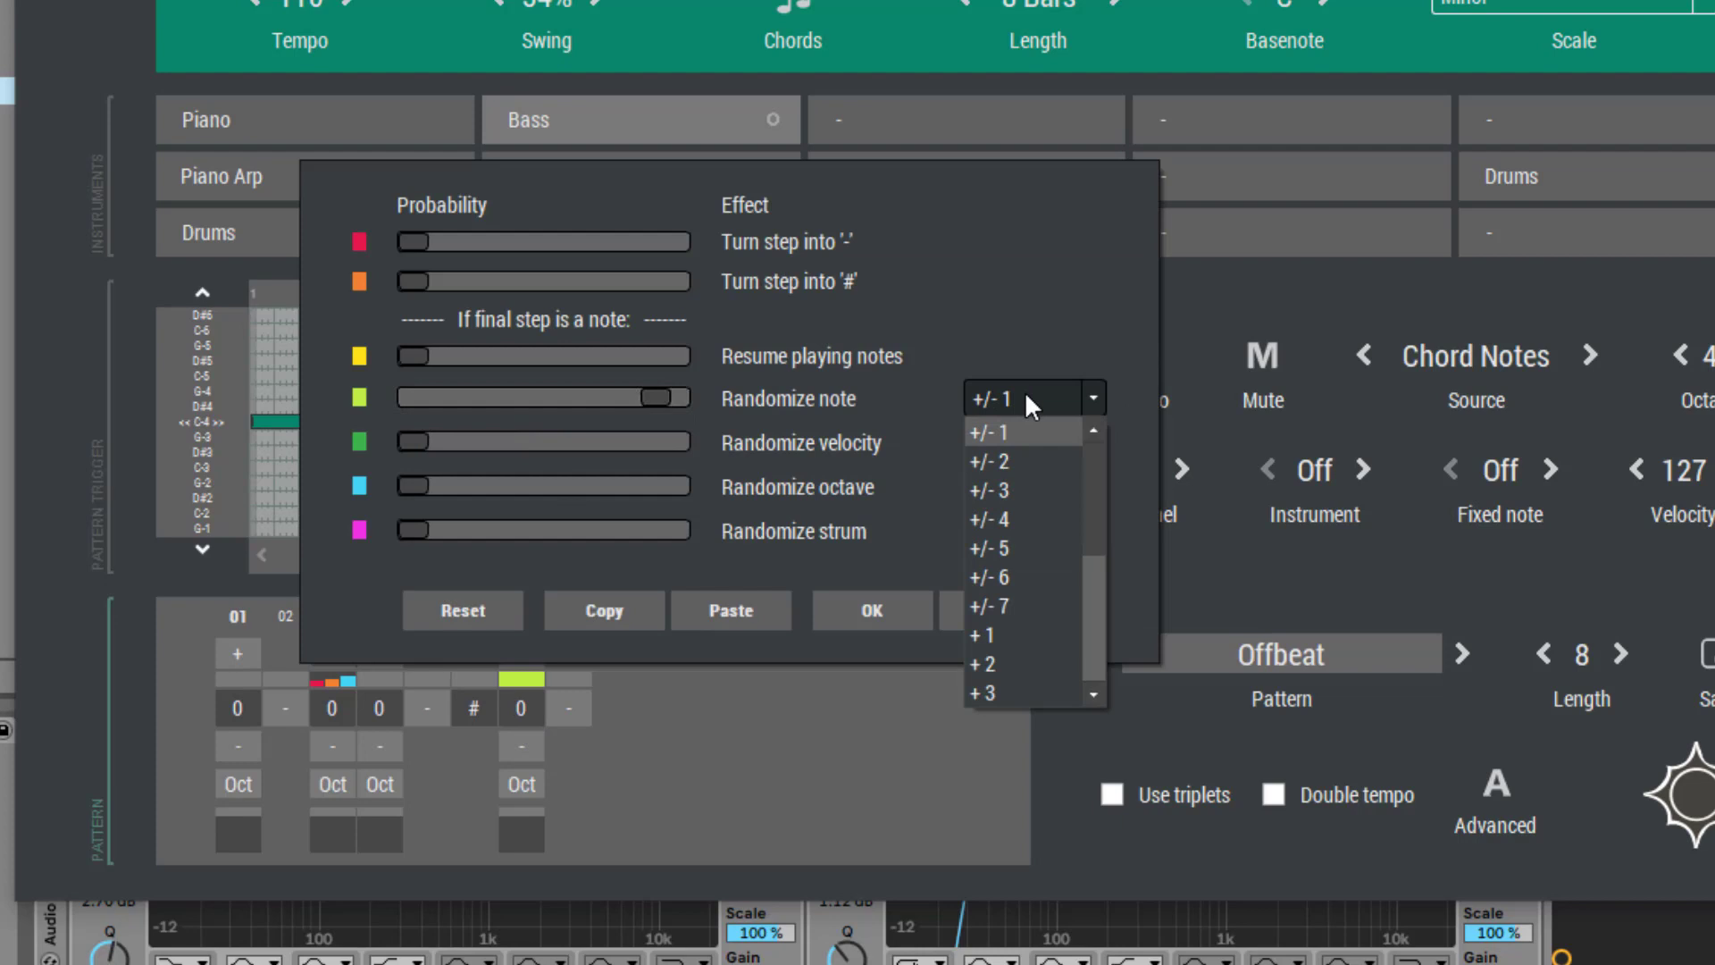
{"action": "left_click", "coordinate": [1010, 633]}
{"action": "left_click", "coordinate": [858, 624]}
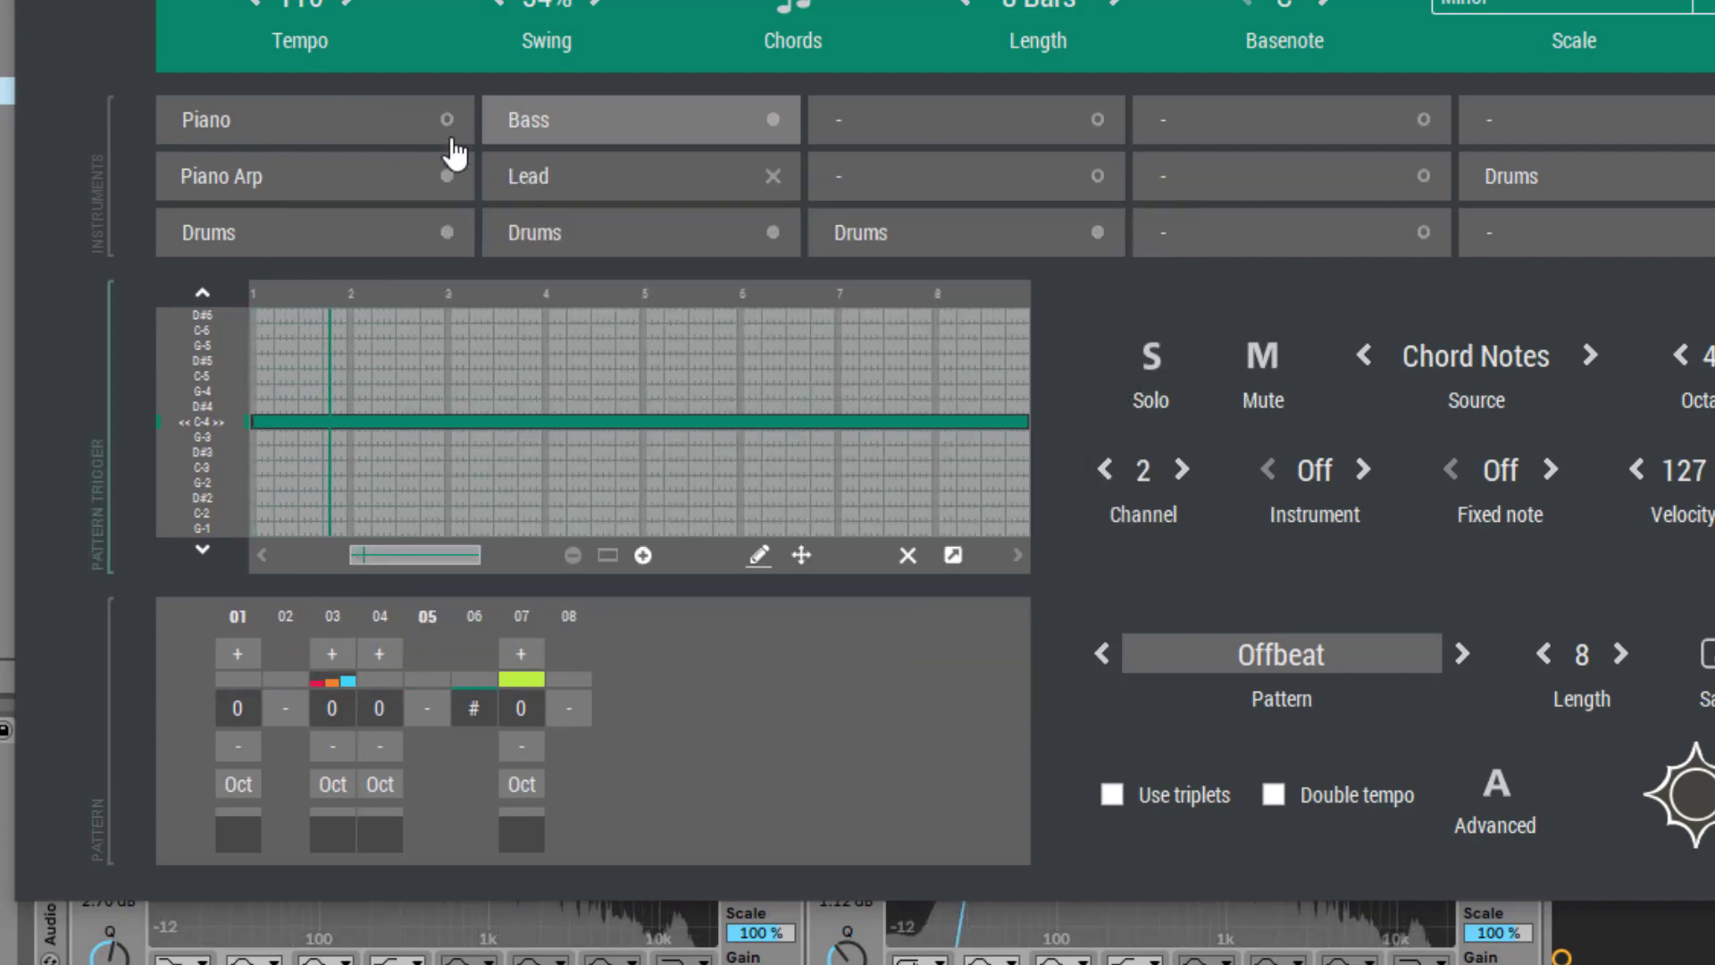
{"action": "left_click", "coordinate": [446, 176]}
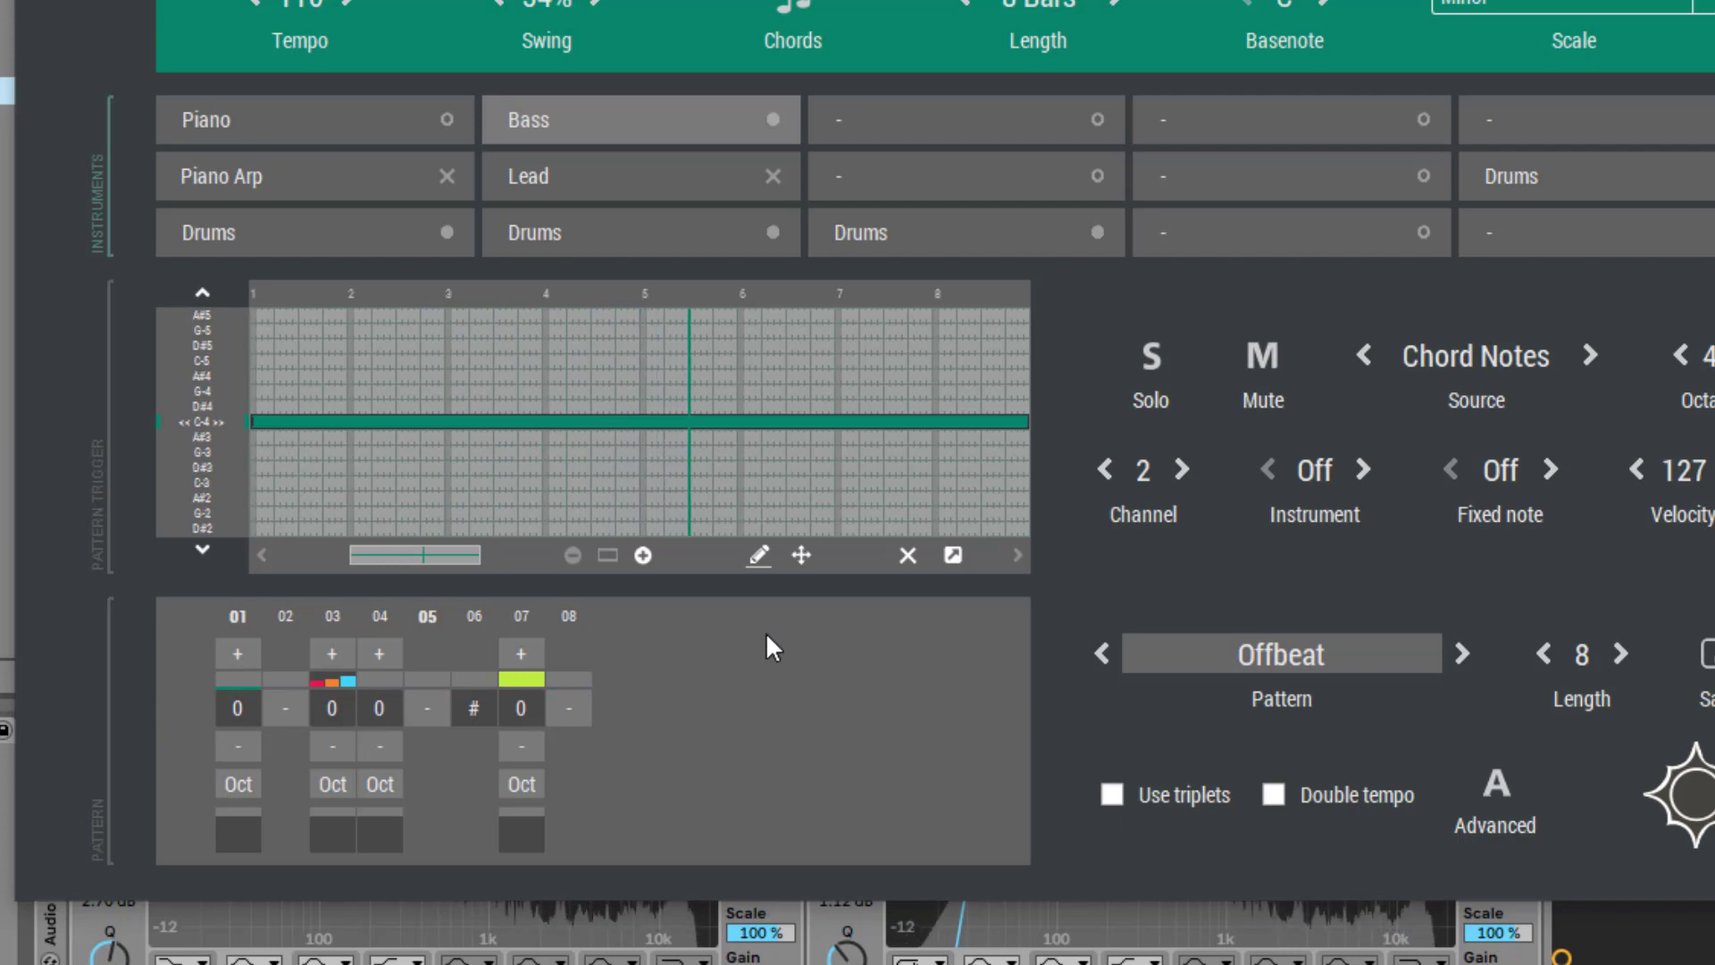
{"action": "key", "text": "space"}
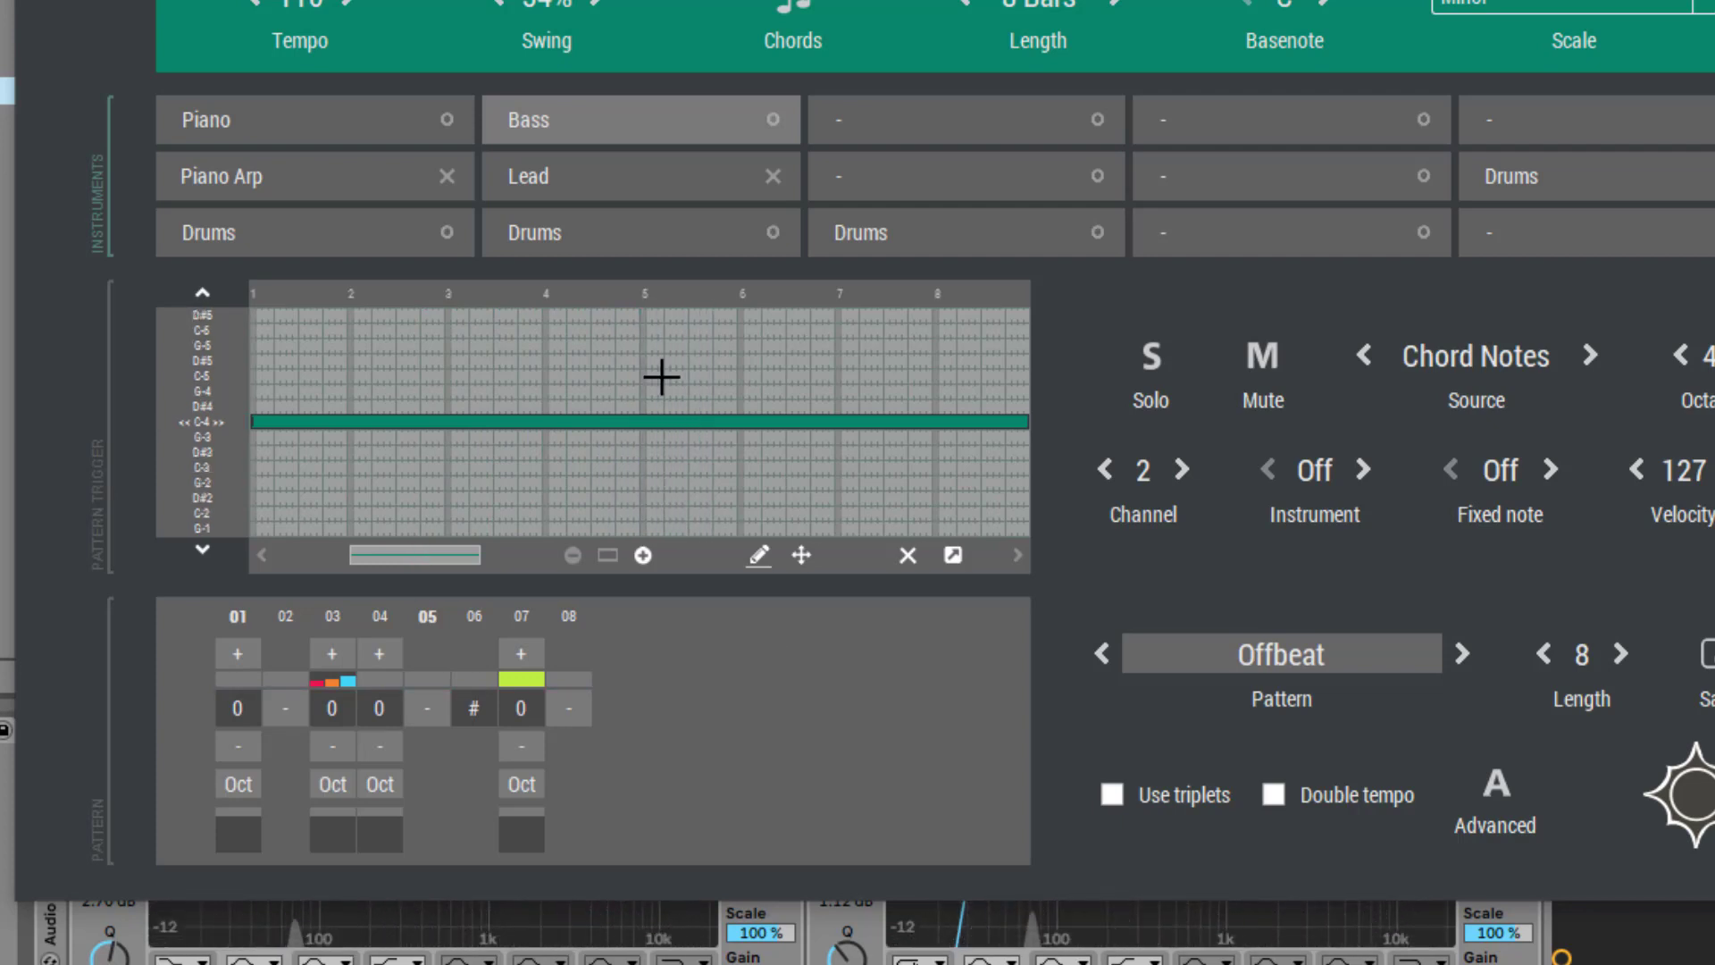
Step: Bring up the Piano Arp Beat pattern (0, +2, +1, +2) and play it once
{"action": "left_click", "coordinate": [319, 190]}
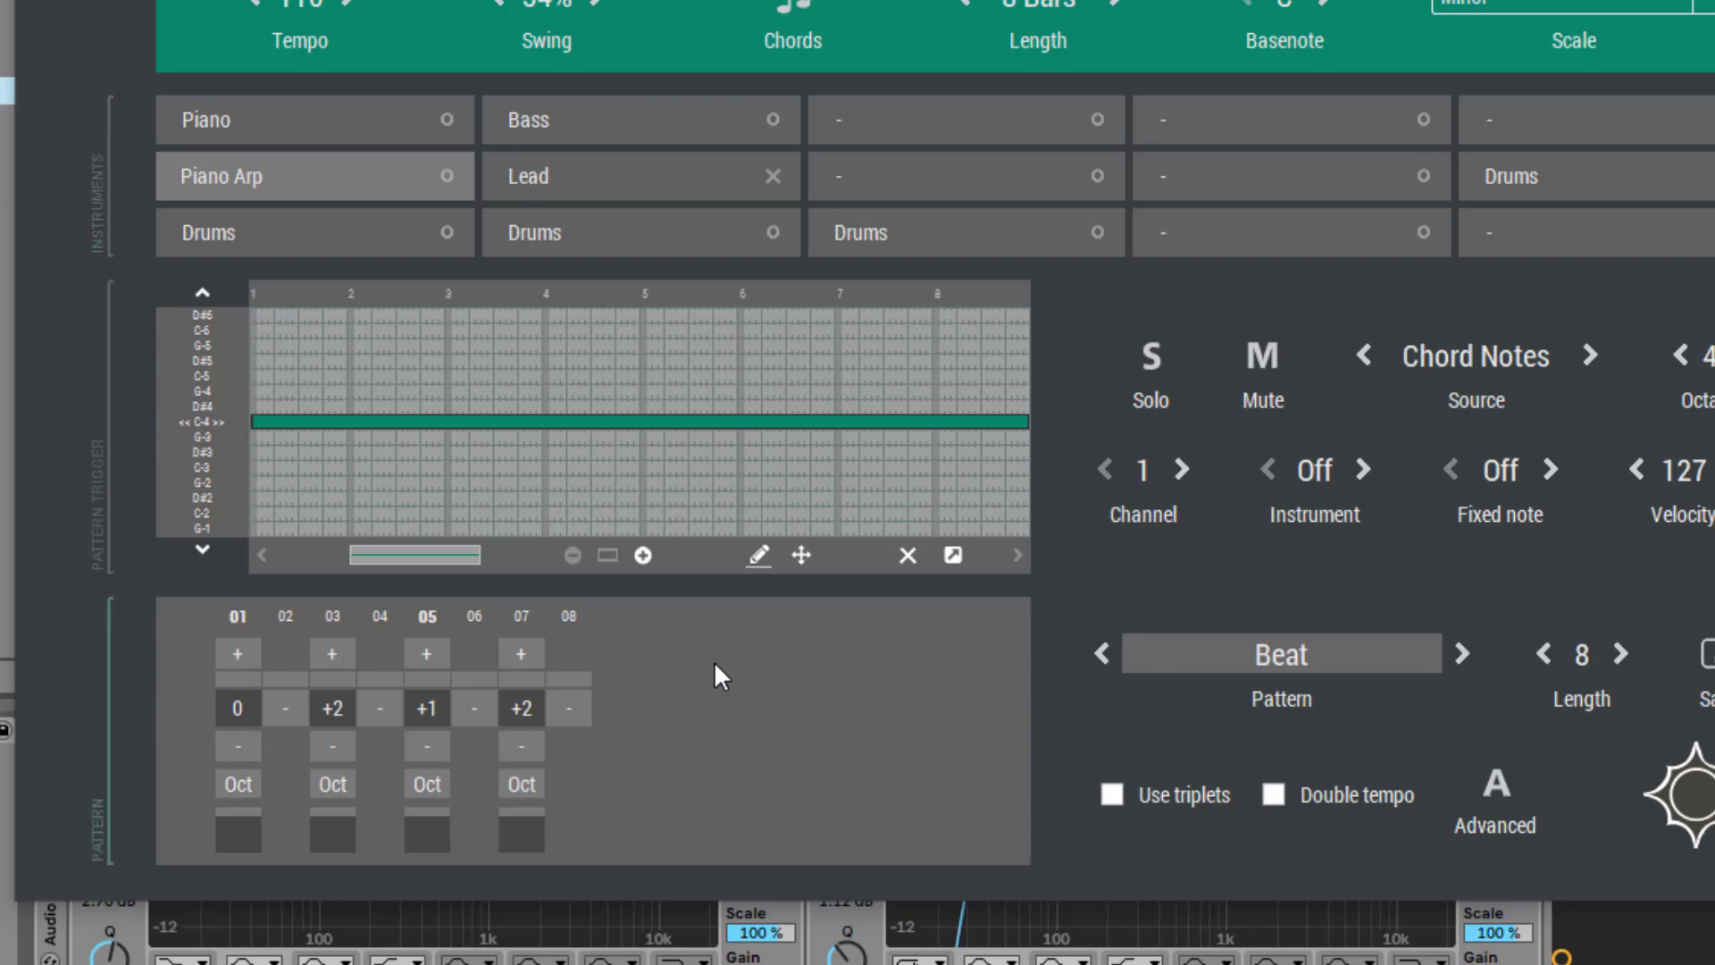
{"action": "key", "text": "space"}
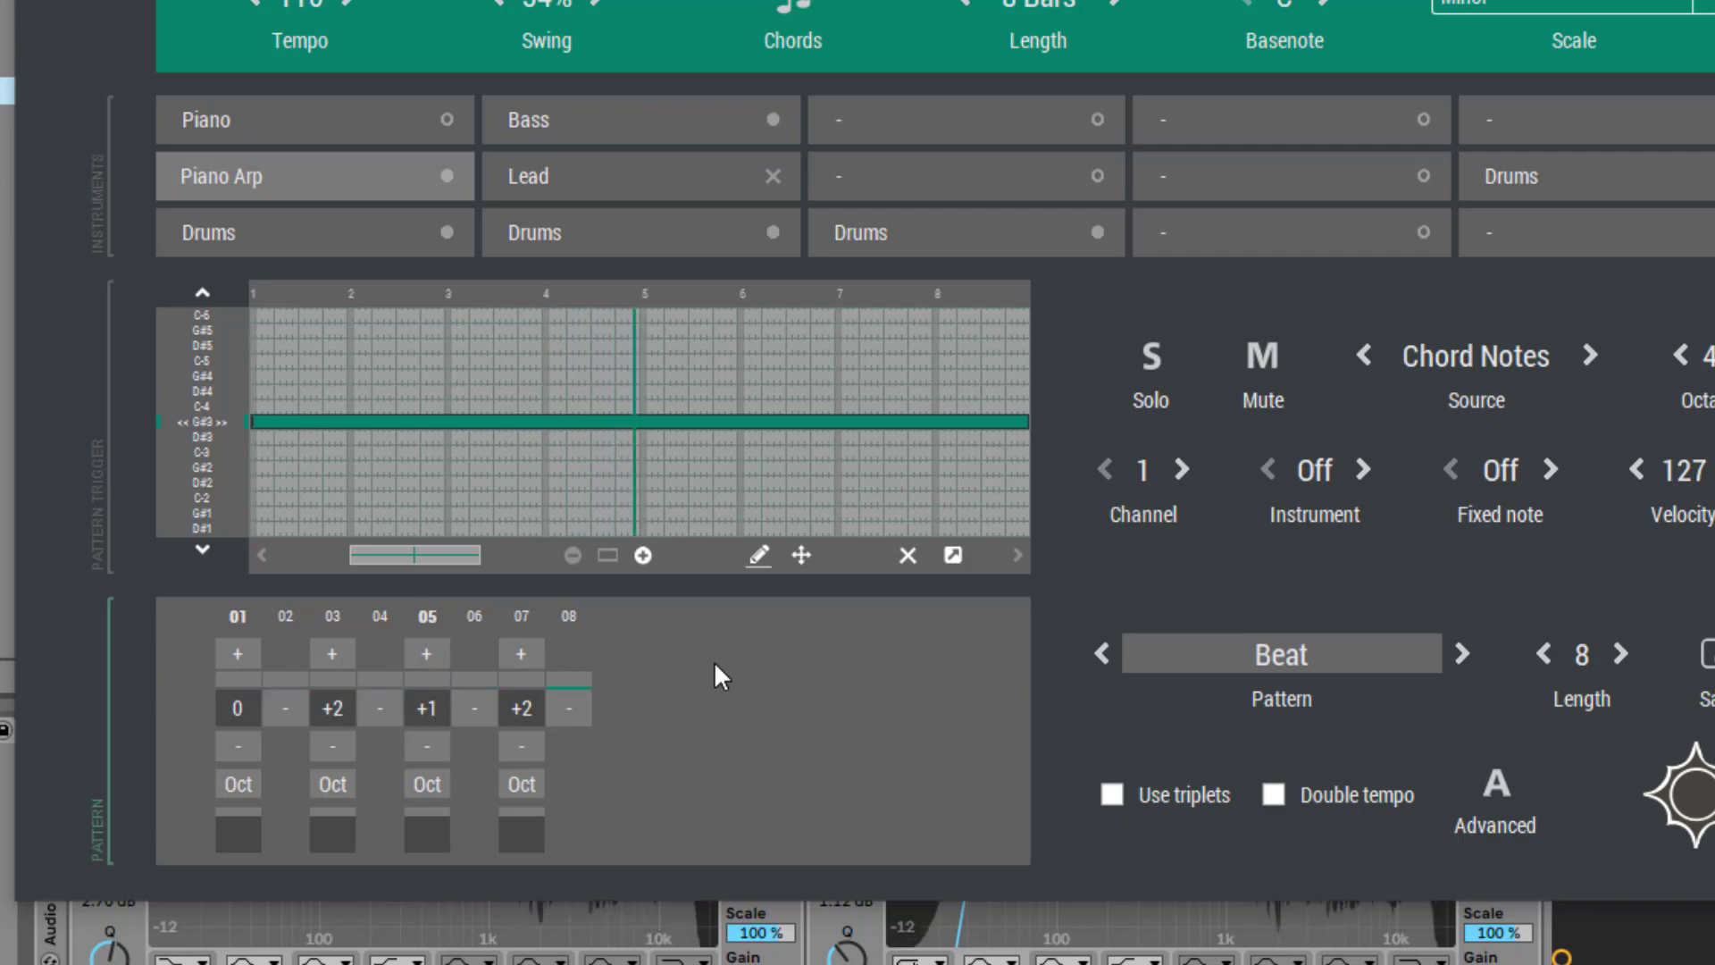
{"action": "key", "text": "space"}
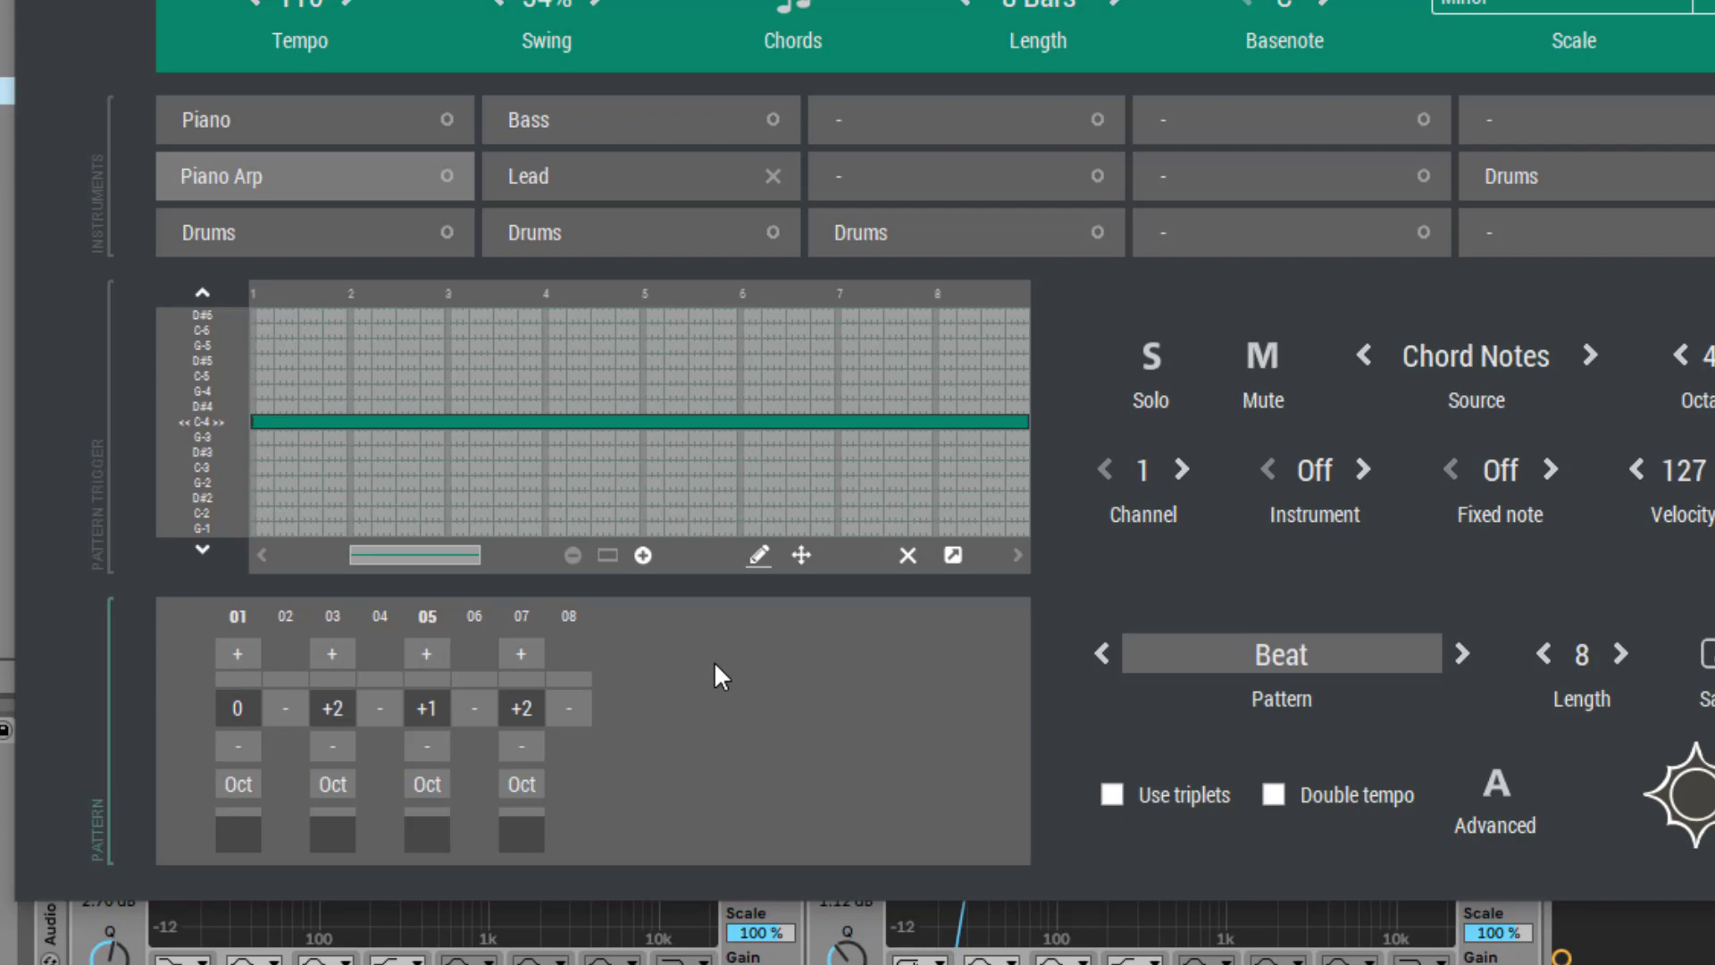
{"action": "right_click", "coordinate": [345, 705]}
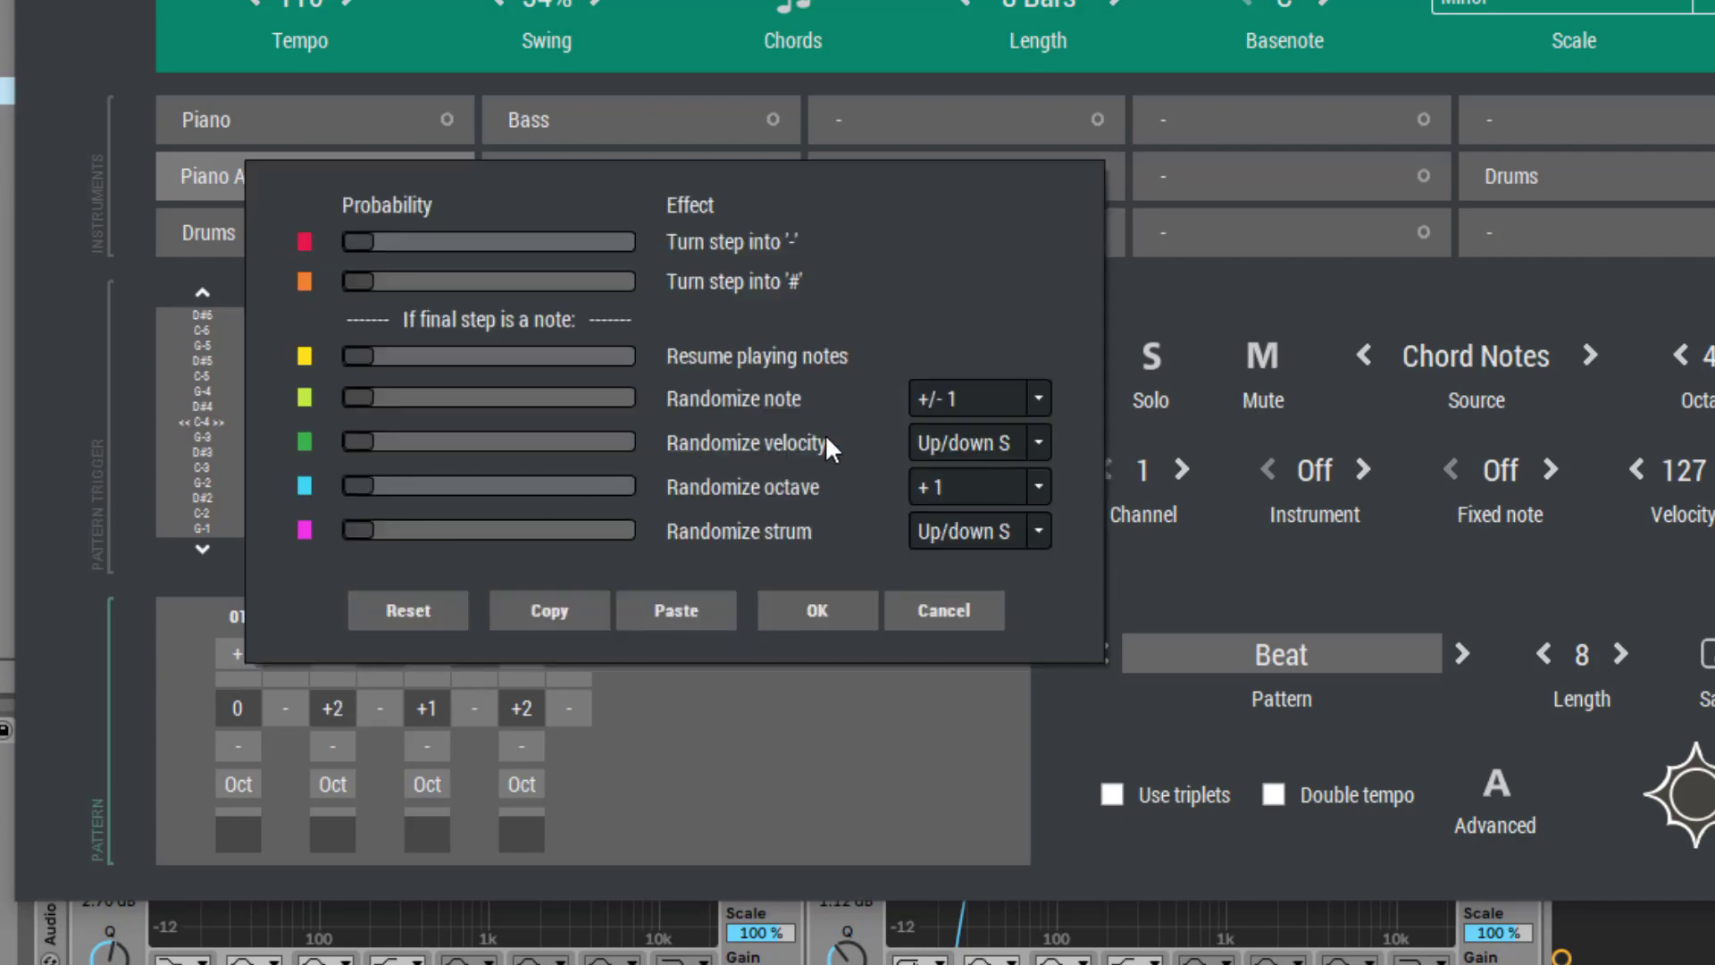
{"action": "left_click", "coordinate": [979, 623]}
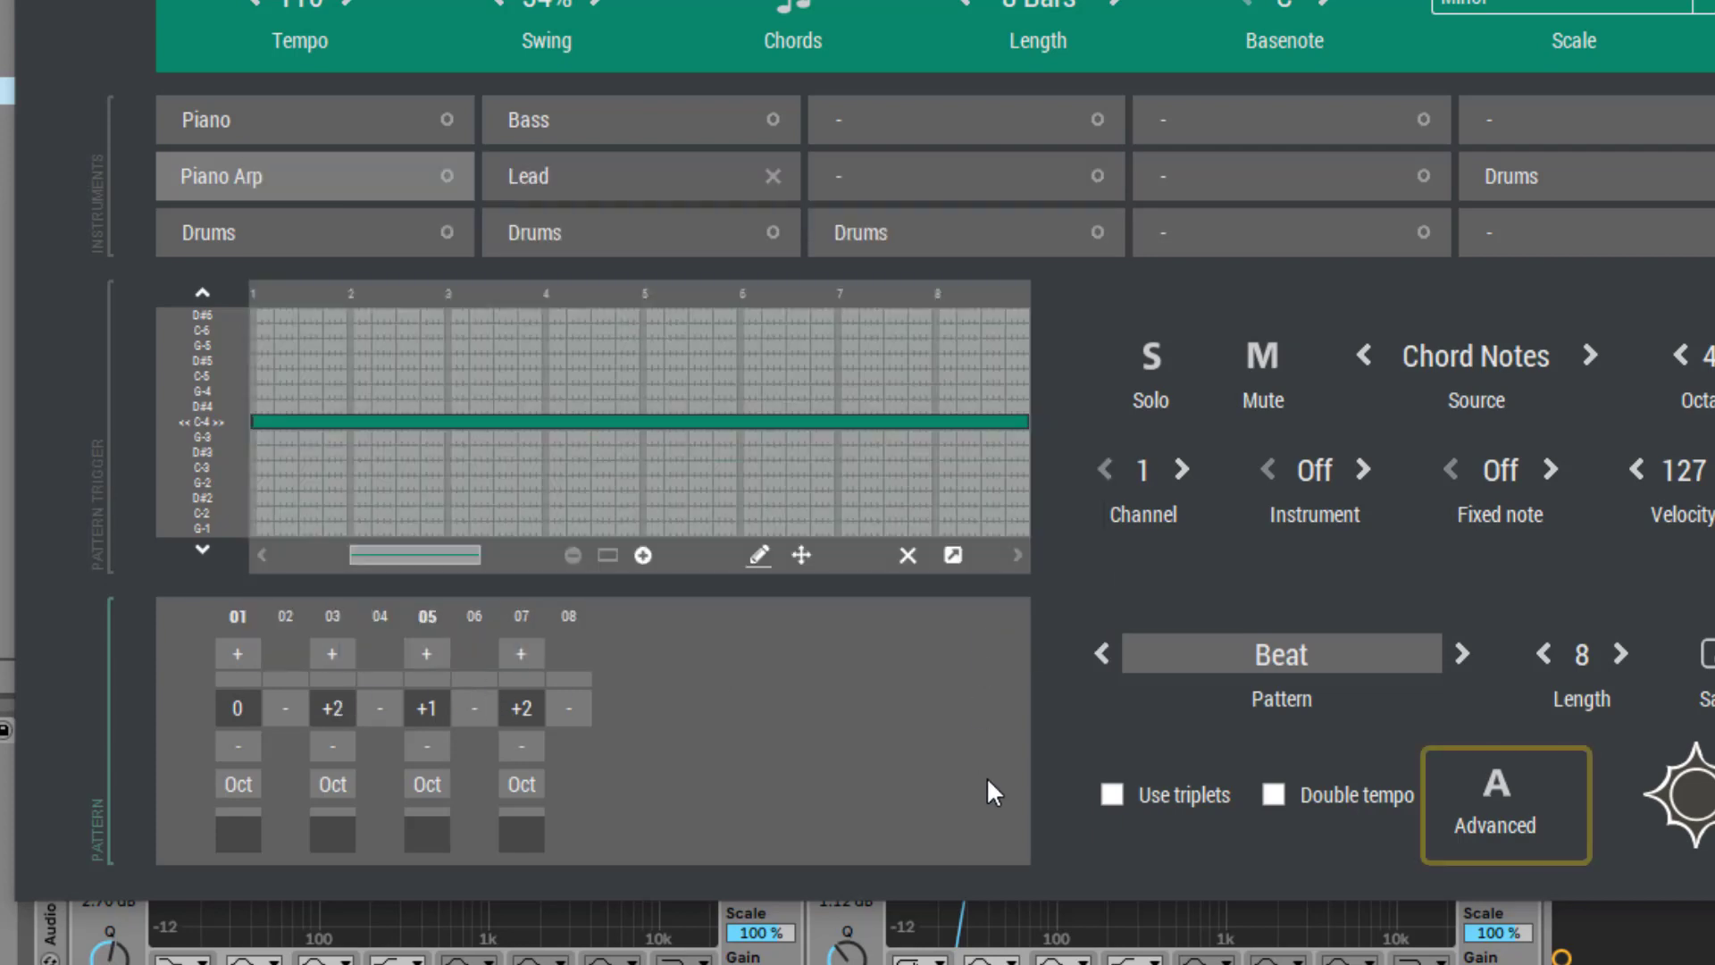
{"action": "left_click", "coordinate": [1501, 791]}
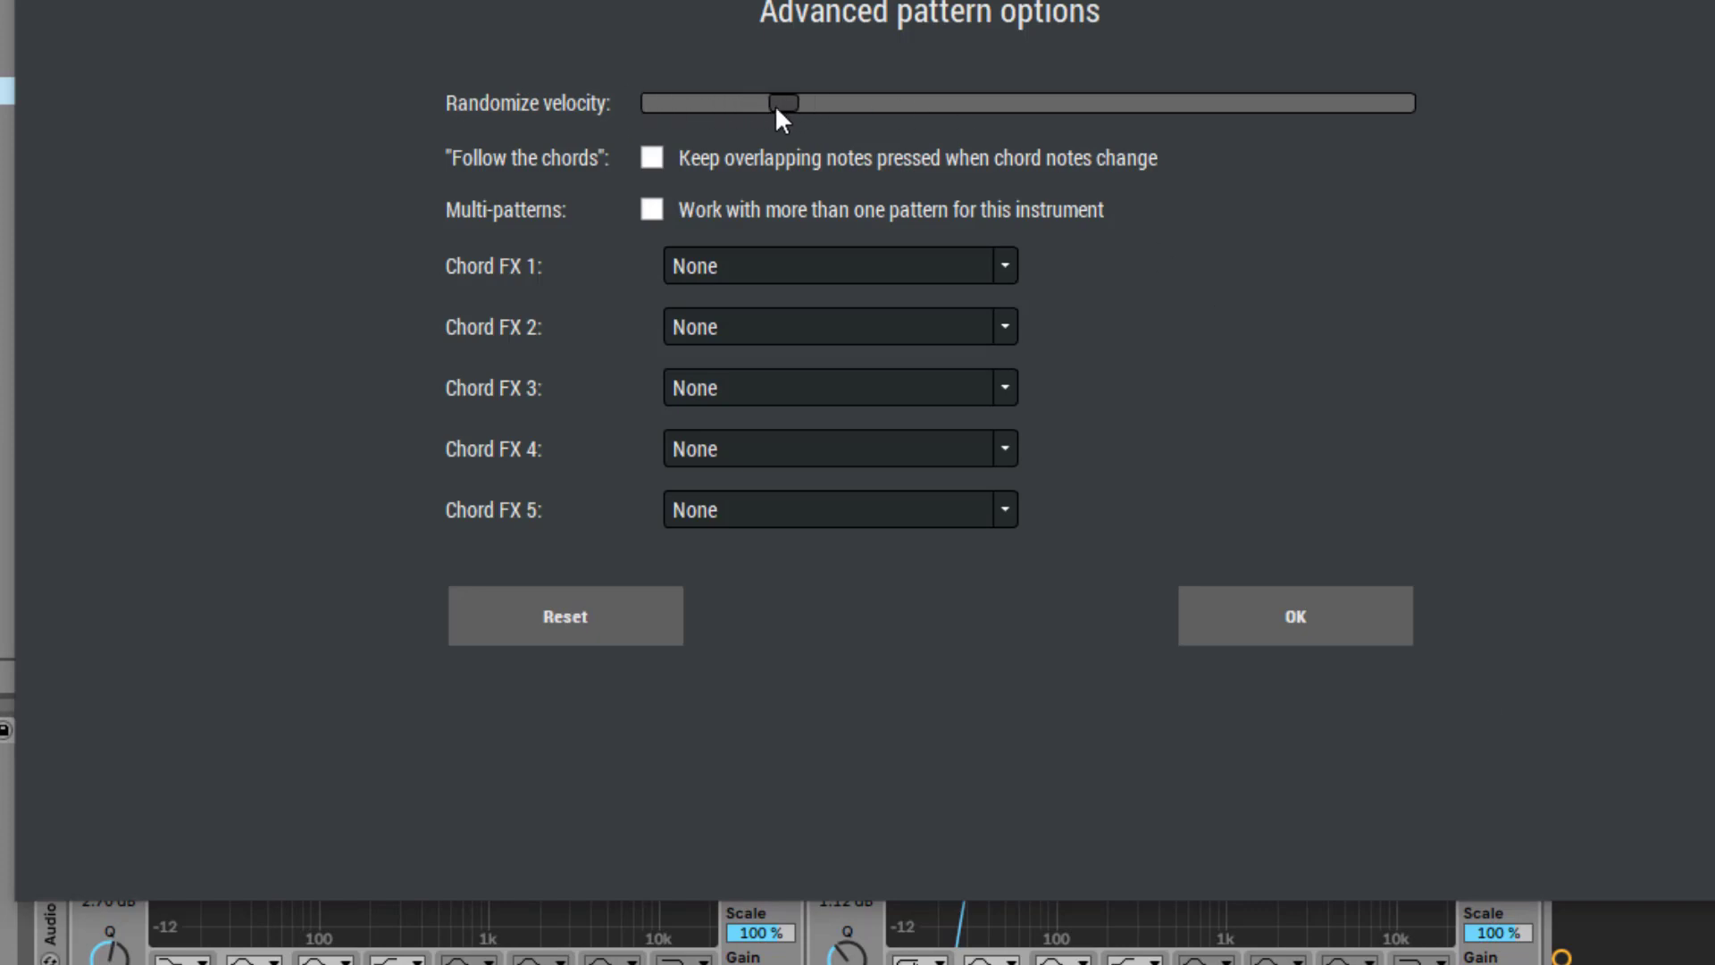
{"action": "left_click", "coordinate": [1302, 616]}
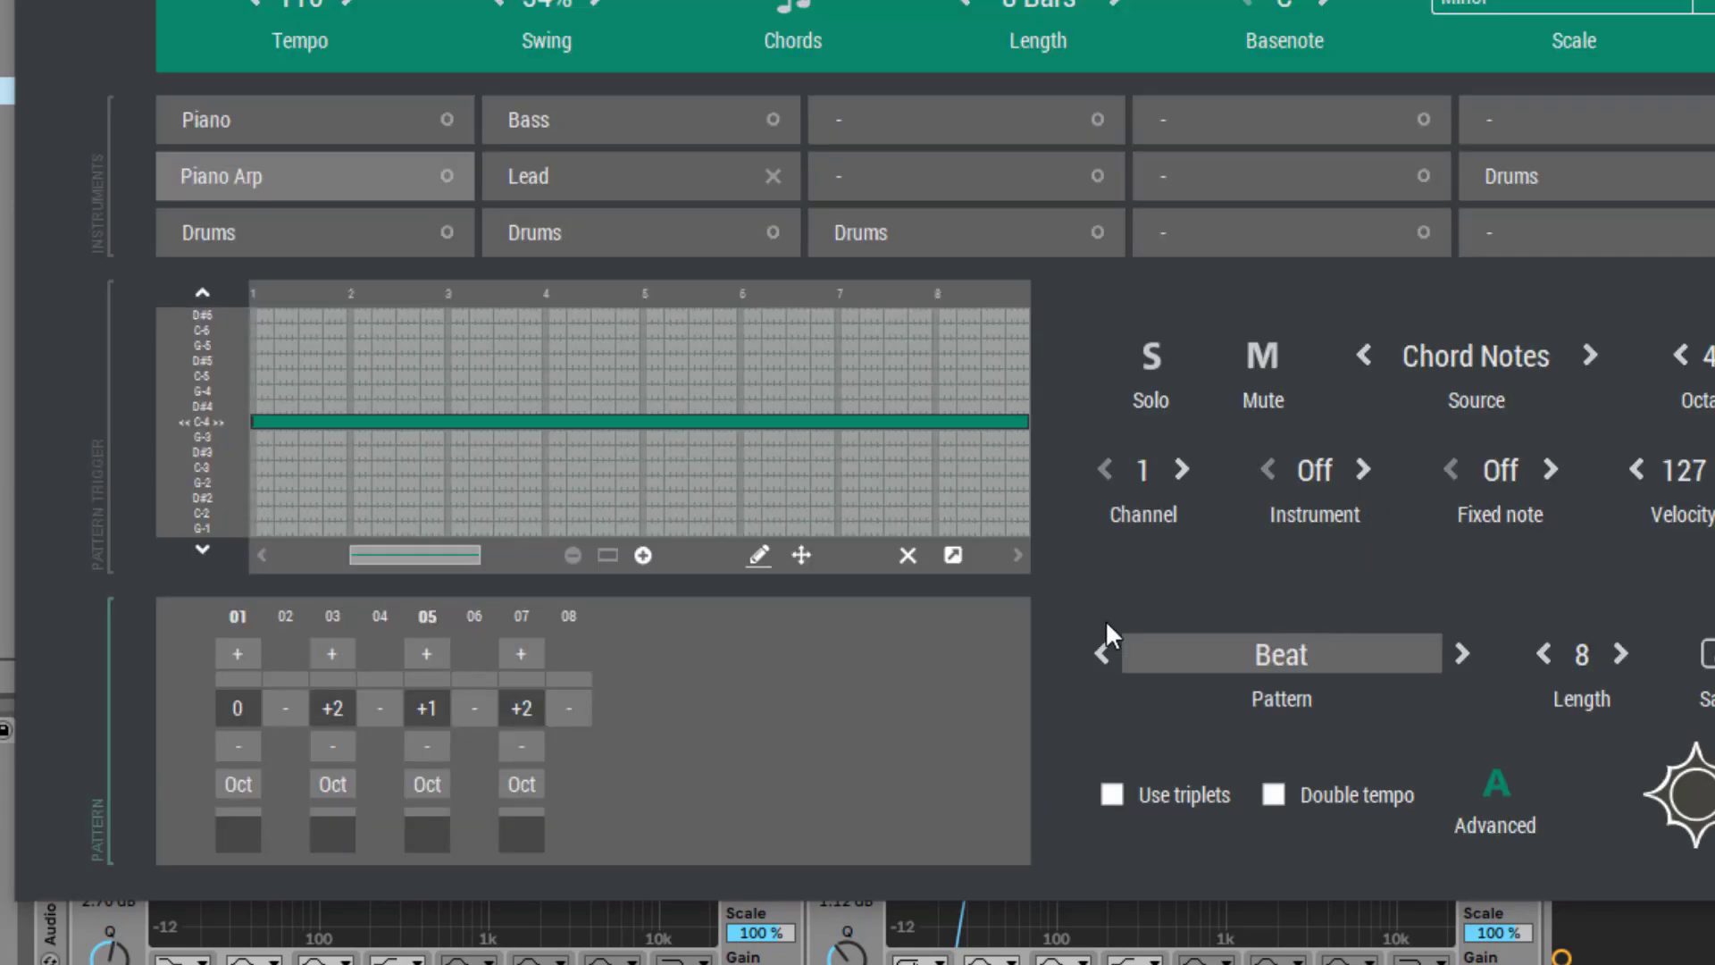
Step: Set a full-chance 'Resume playing notes' effect on Piano Arp steps 03, 05 and 07
{"action": "left_click", "coordinate": [333, 683]}
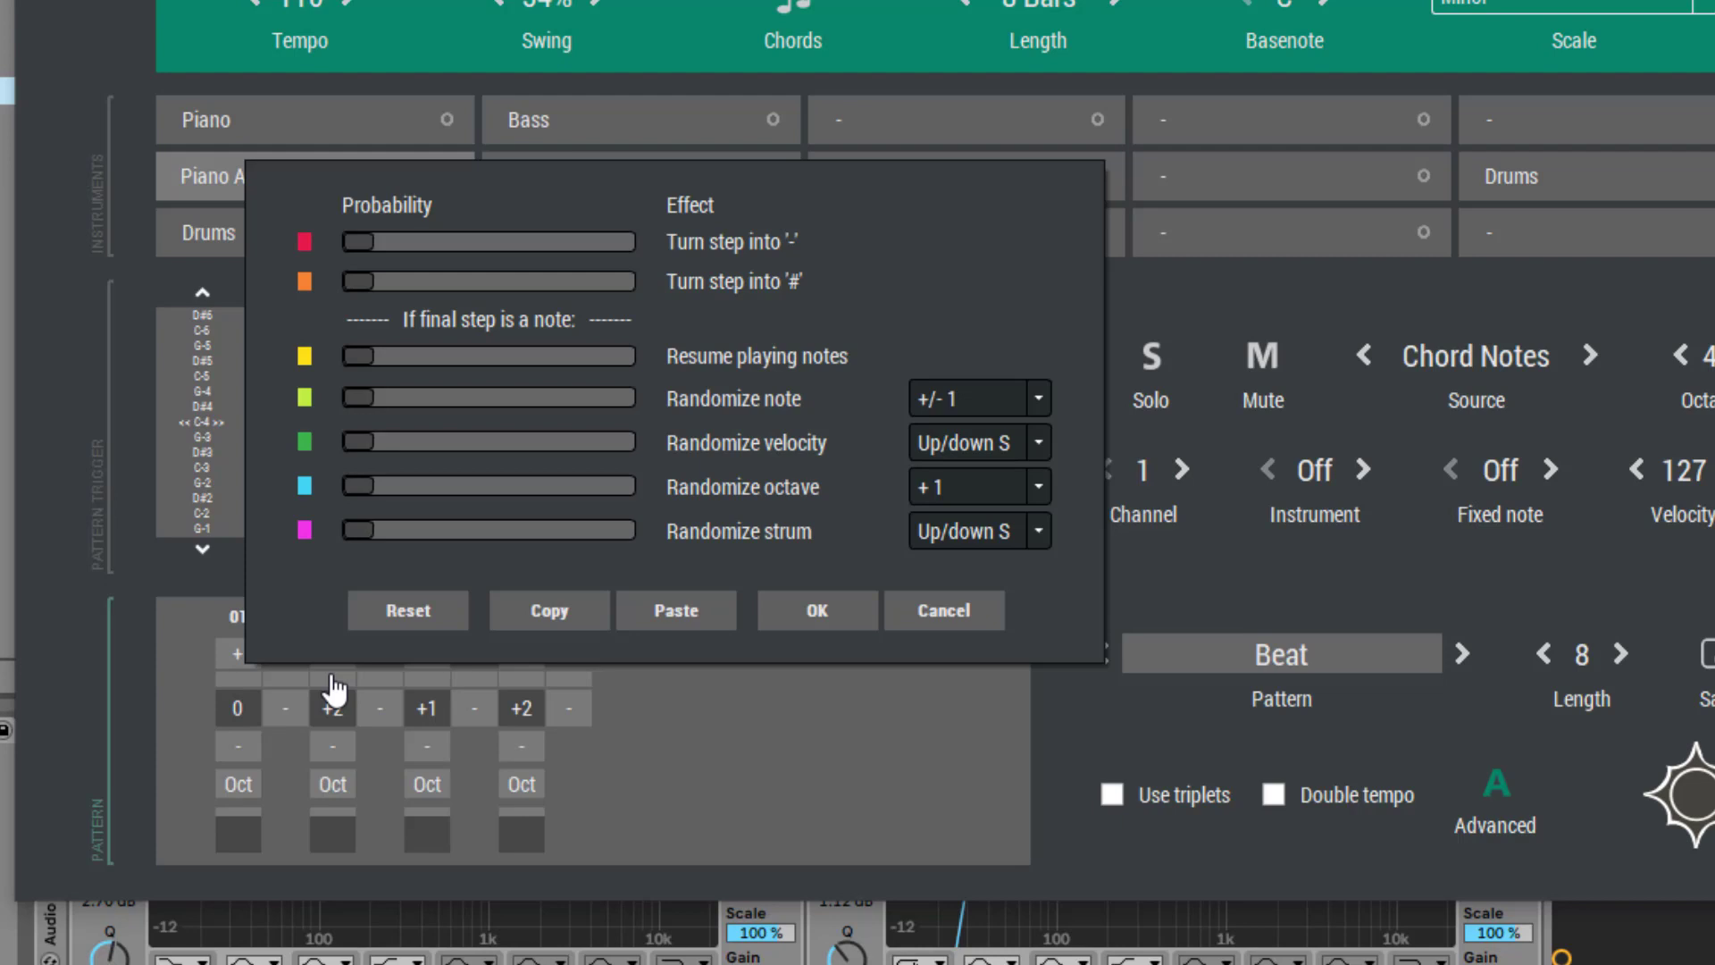
{"action": "left_click_drag", "start_coordinate": [362, 352], "coordinate": [655, 347]}
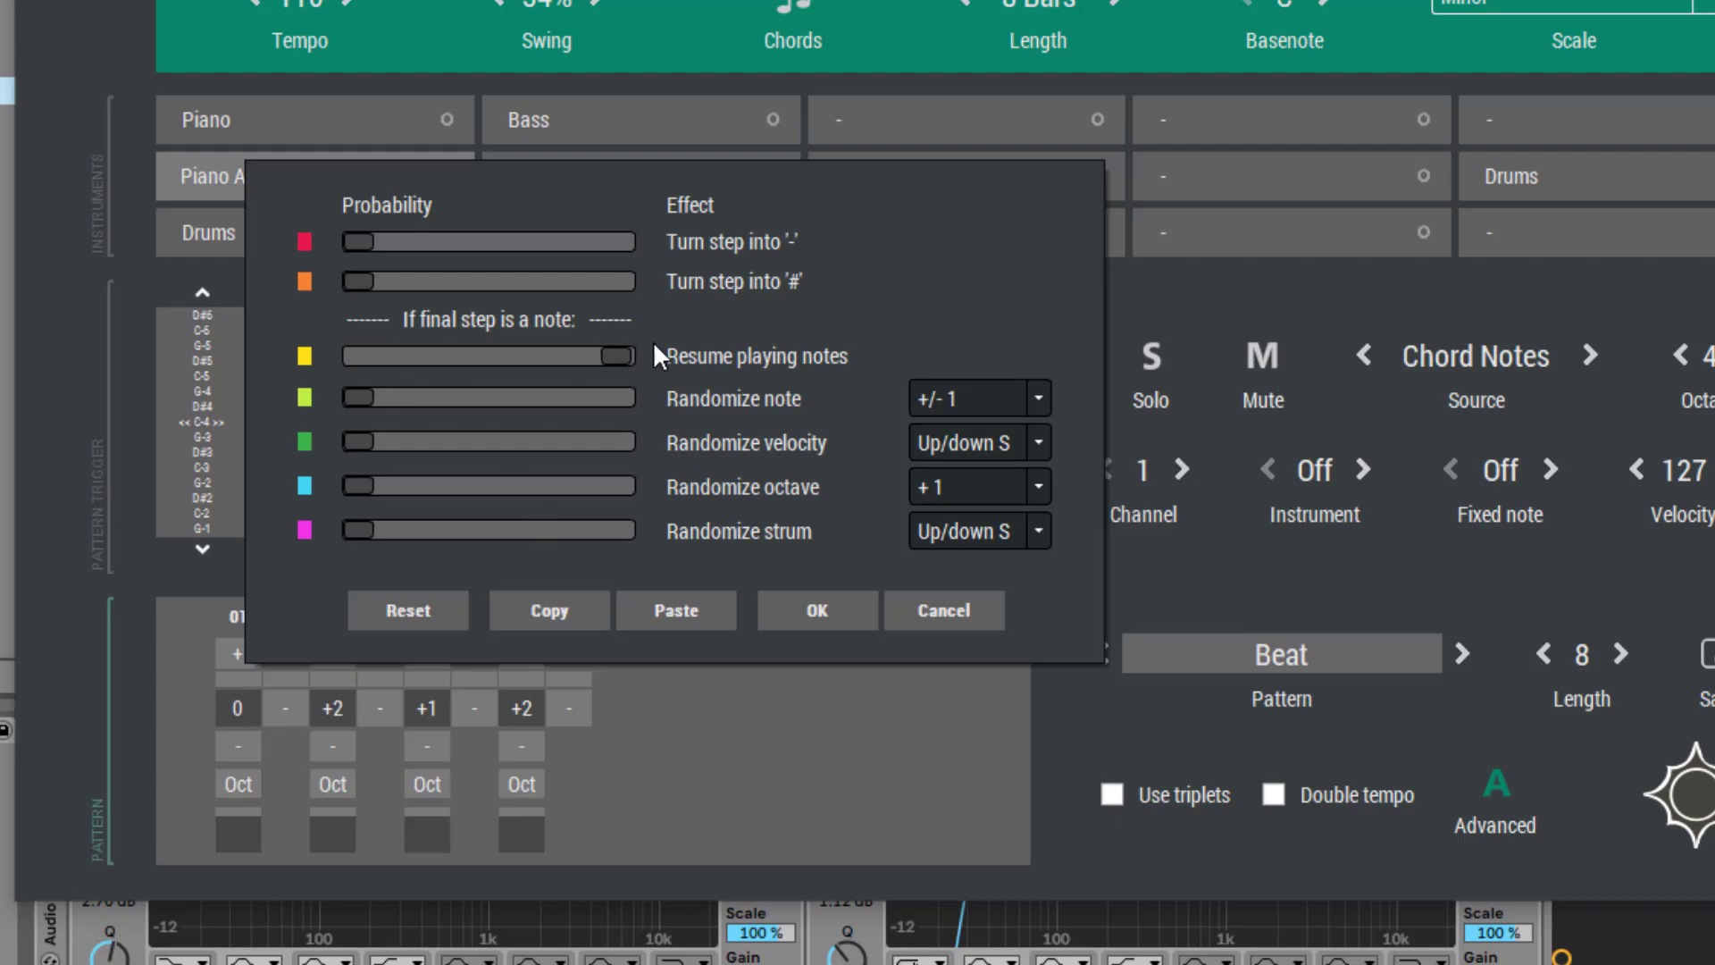
{"action": "left_click", "coordinate": [437, 697]}
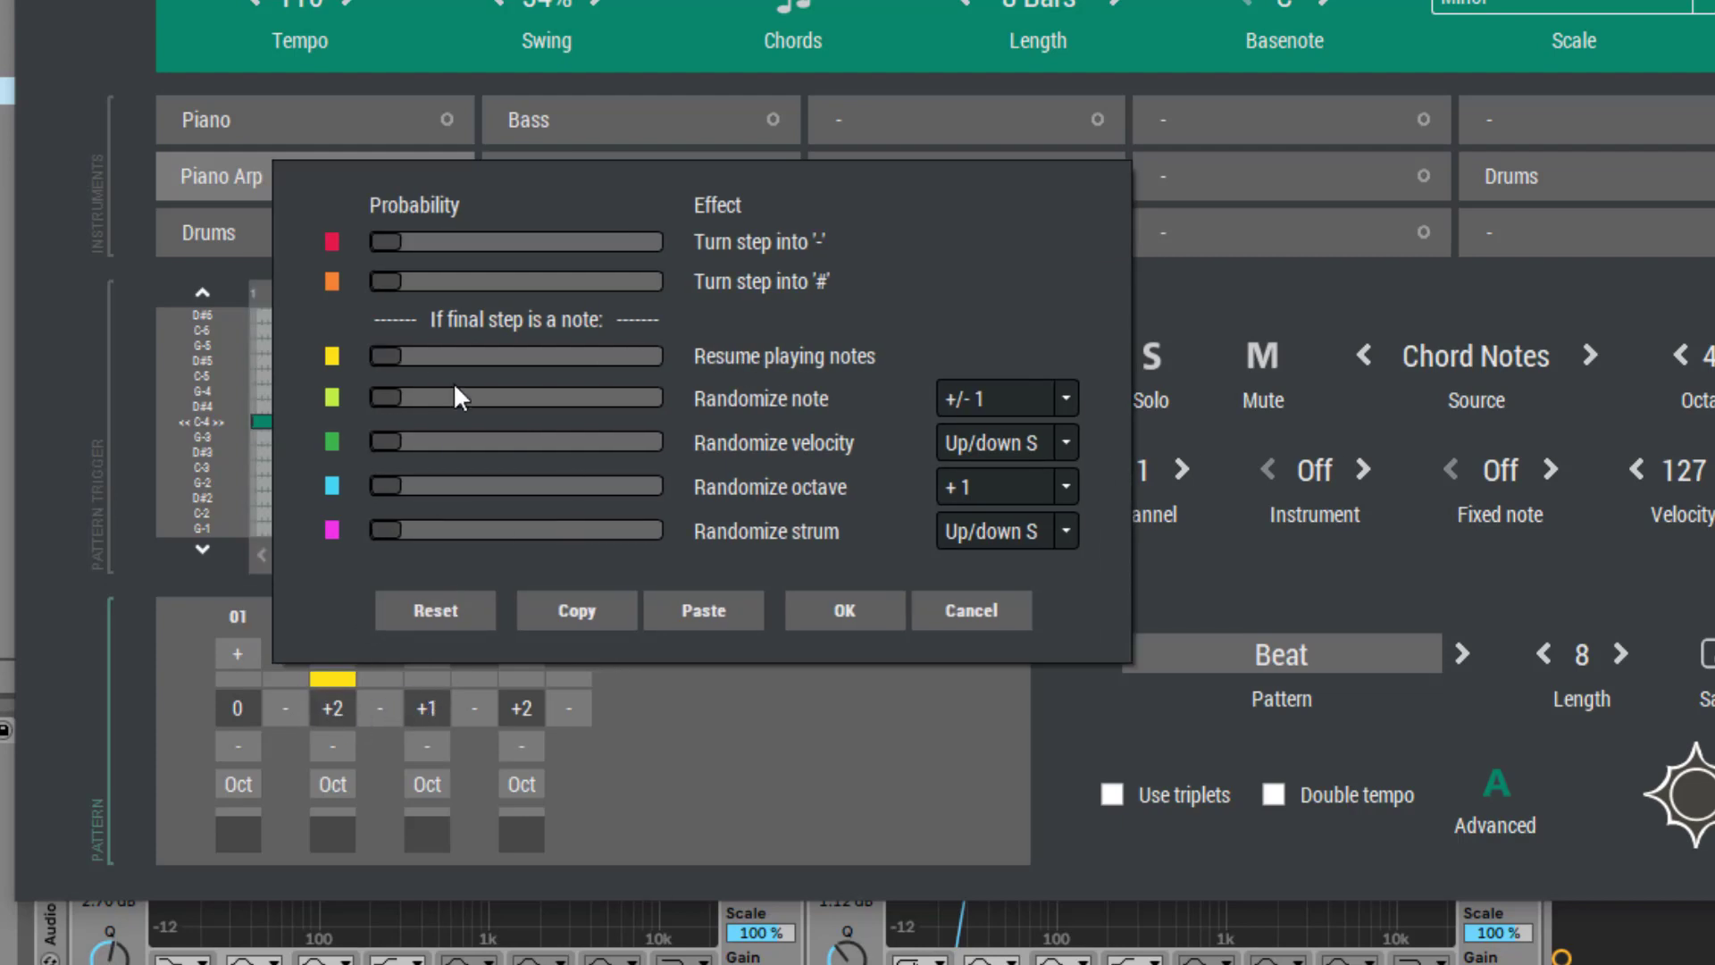
{"action": "left_click_drag", "start_coordinate": [391, 352], "coordinate": [883, 353]}
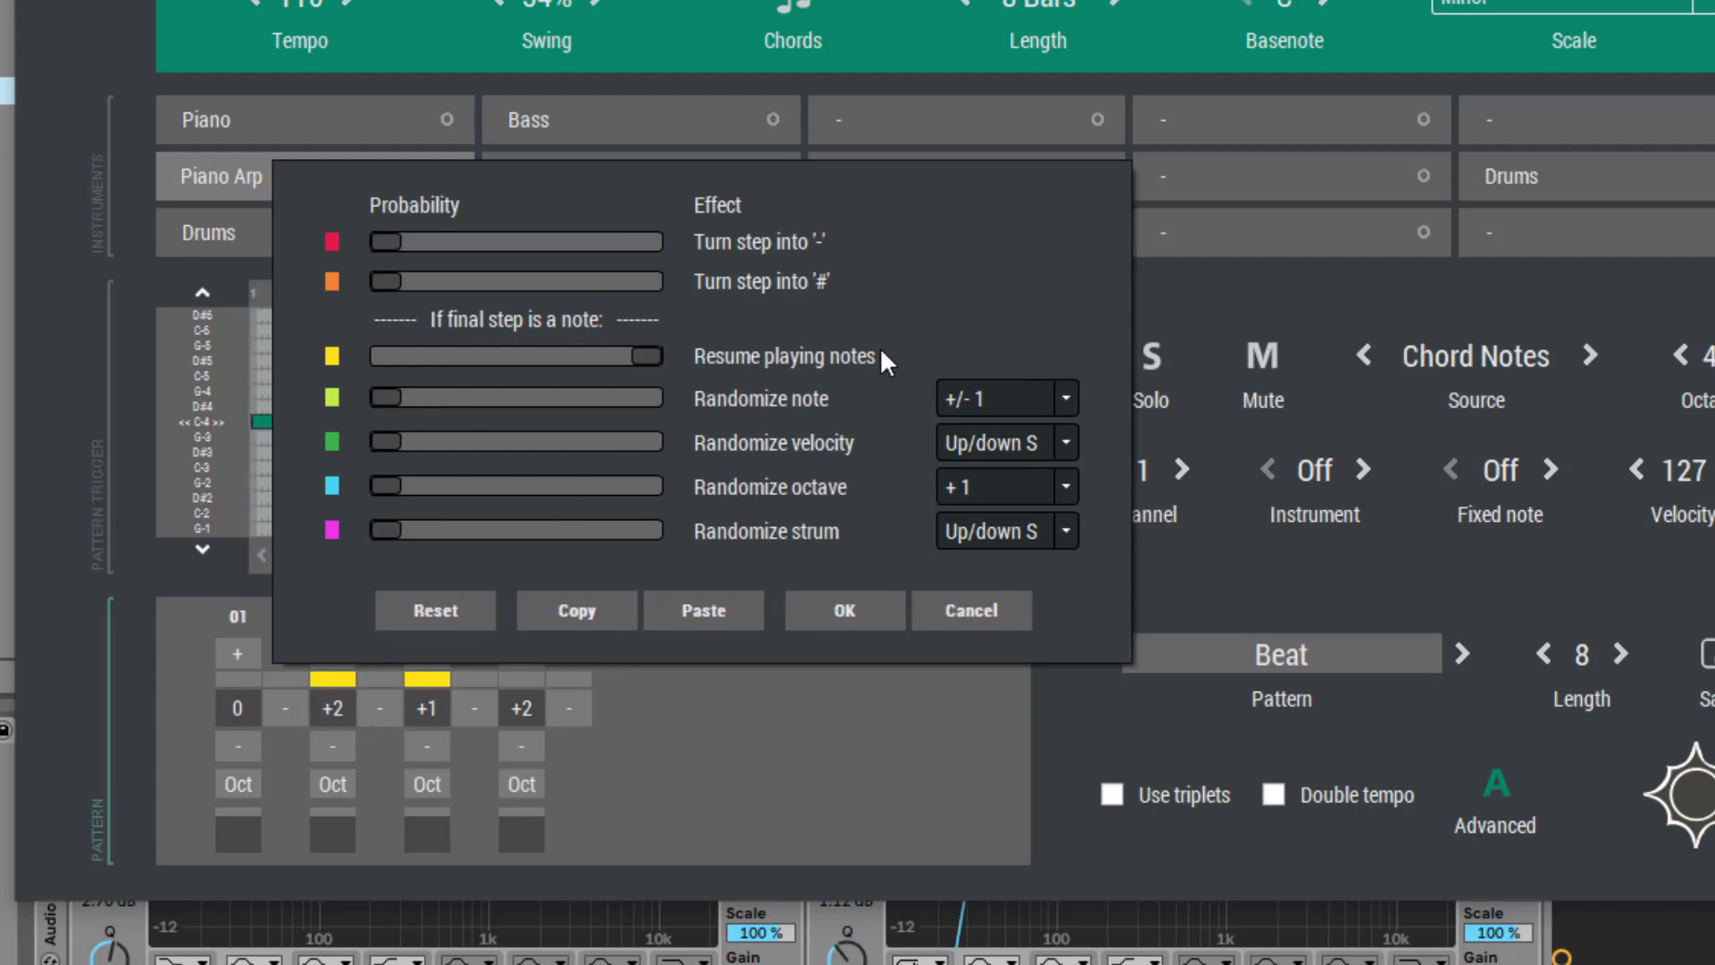
{"action": "left_click", "coordinate": [527, 701]}
{"action": "left_click_drag", "start_coordinate": [413, 361], "coordinate": [973, 358]}
{"action": "left_click", "coordinate": [872, 616]}
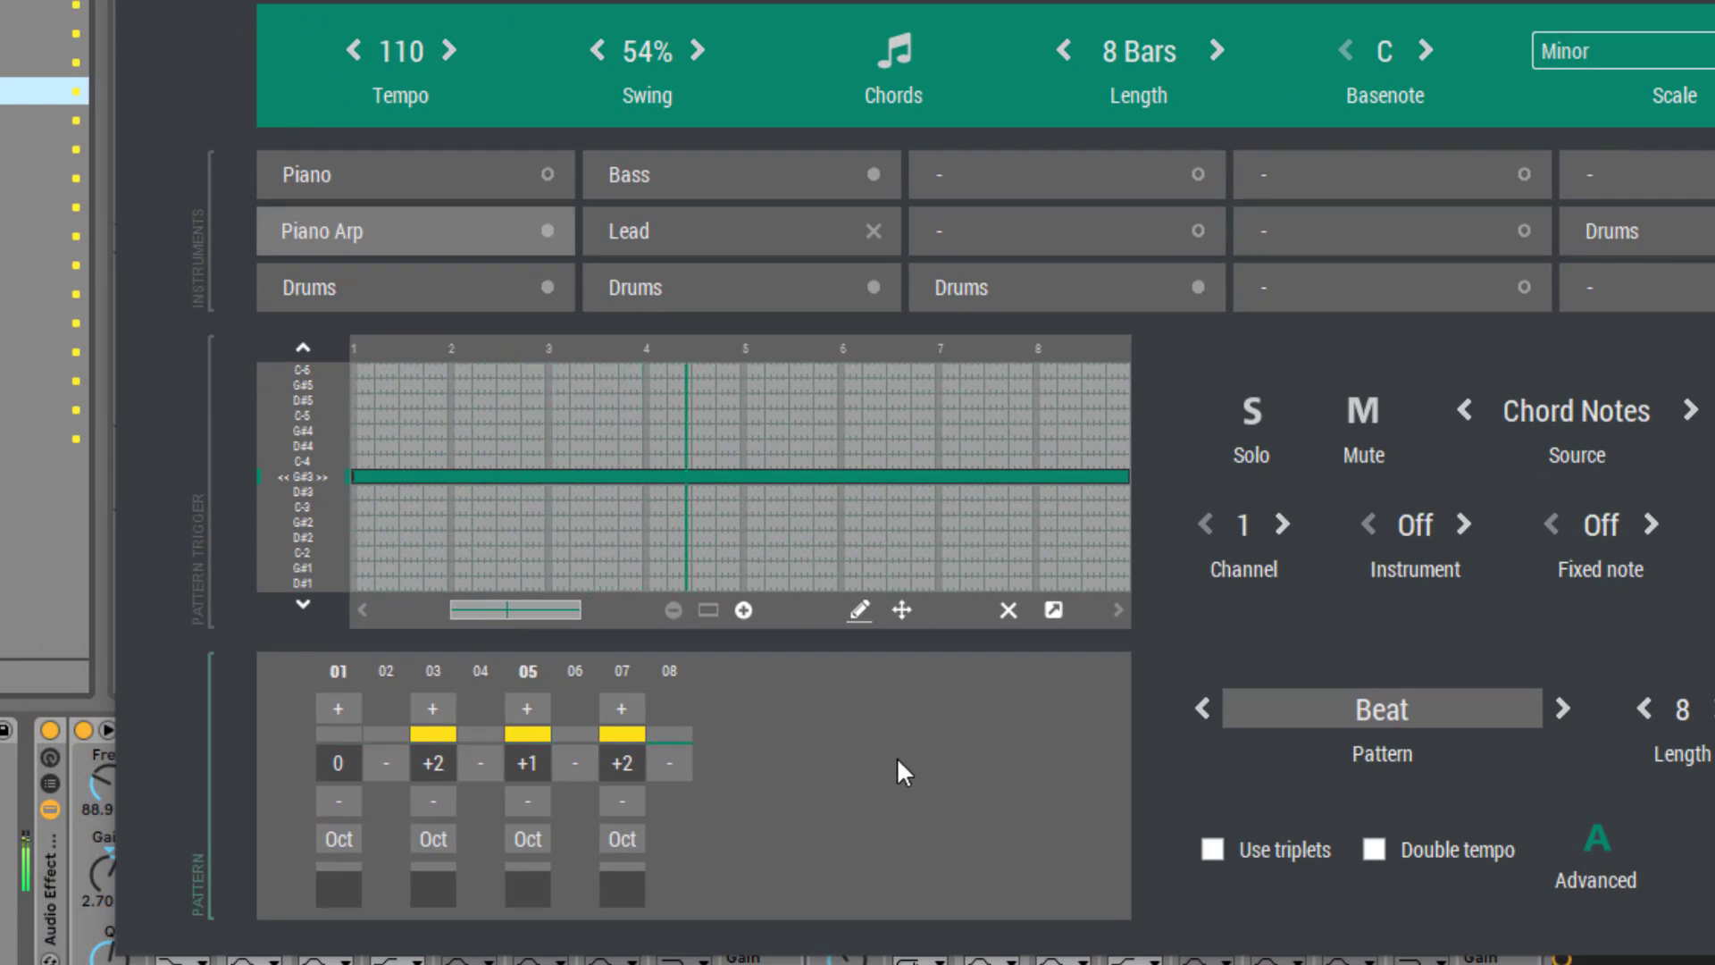
Step: Stop playback and drop the Piano Arp MIDI clip onto Ableton's Piano track
{"action": "key", "text": "space"}
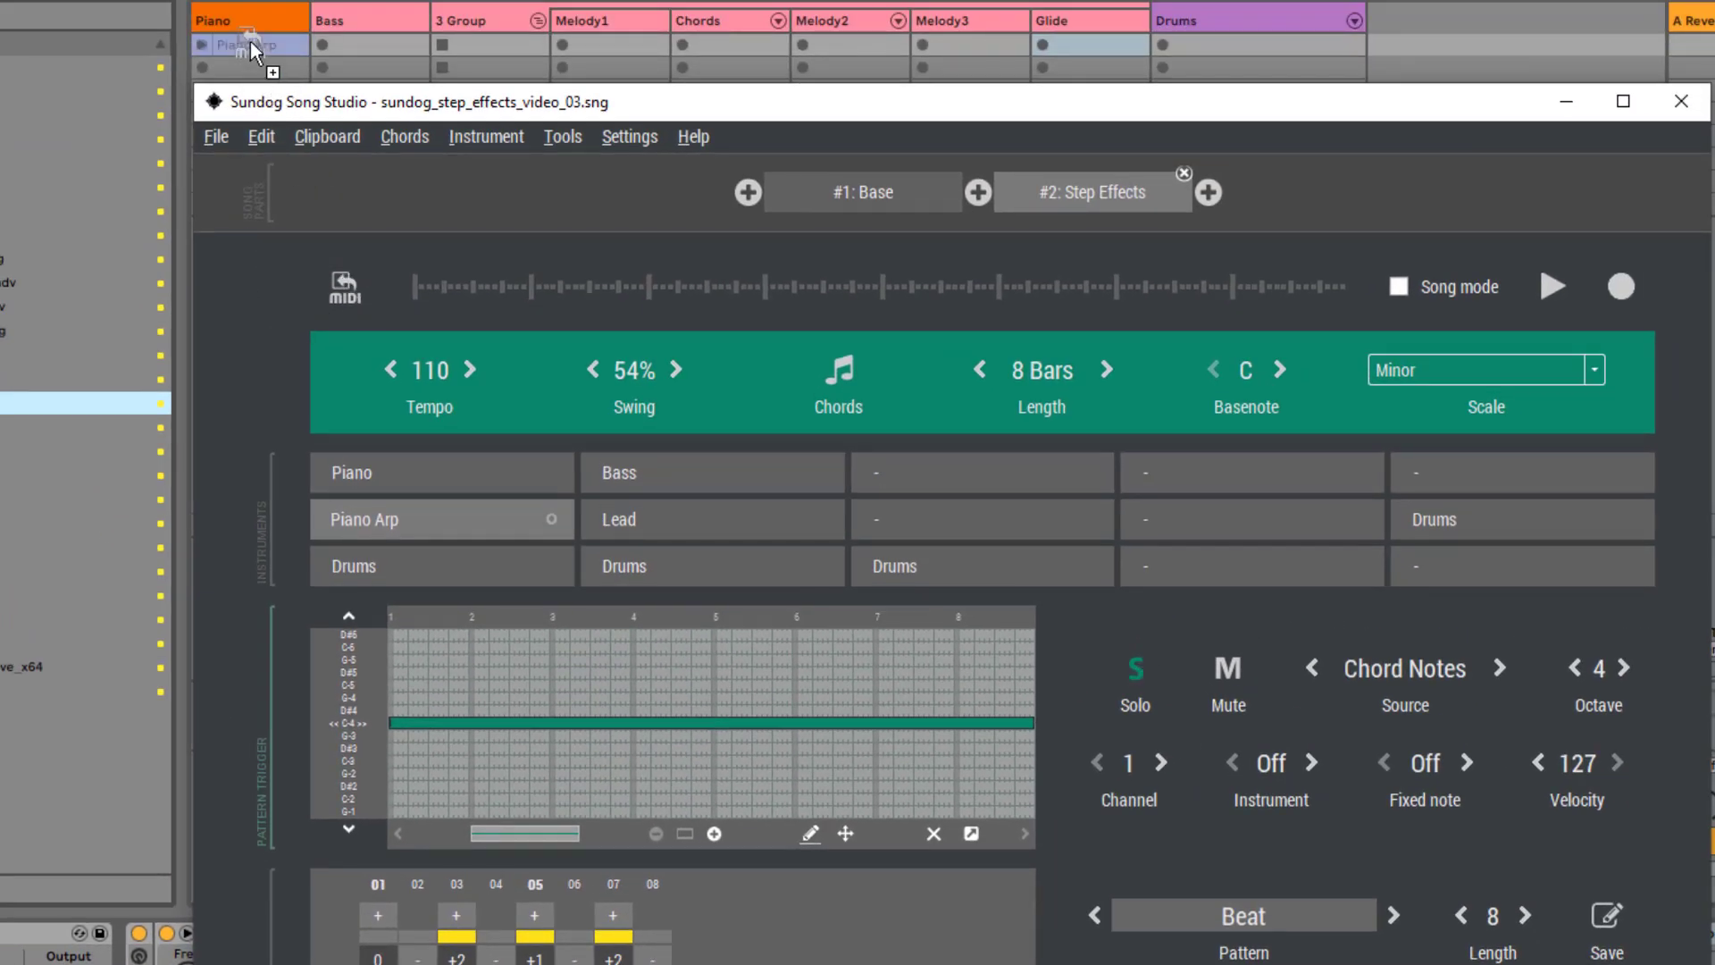
{"action": "left_click_drag", "start_coordinate": [250, 41], "coordinate": [264, 40]}
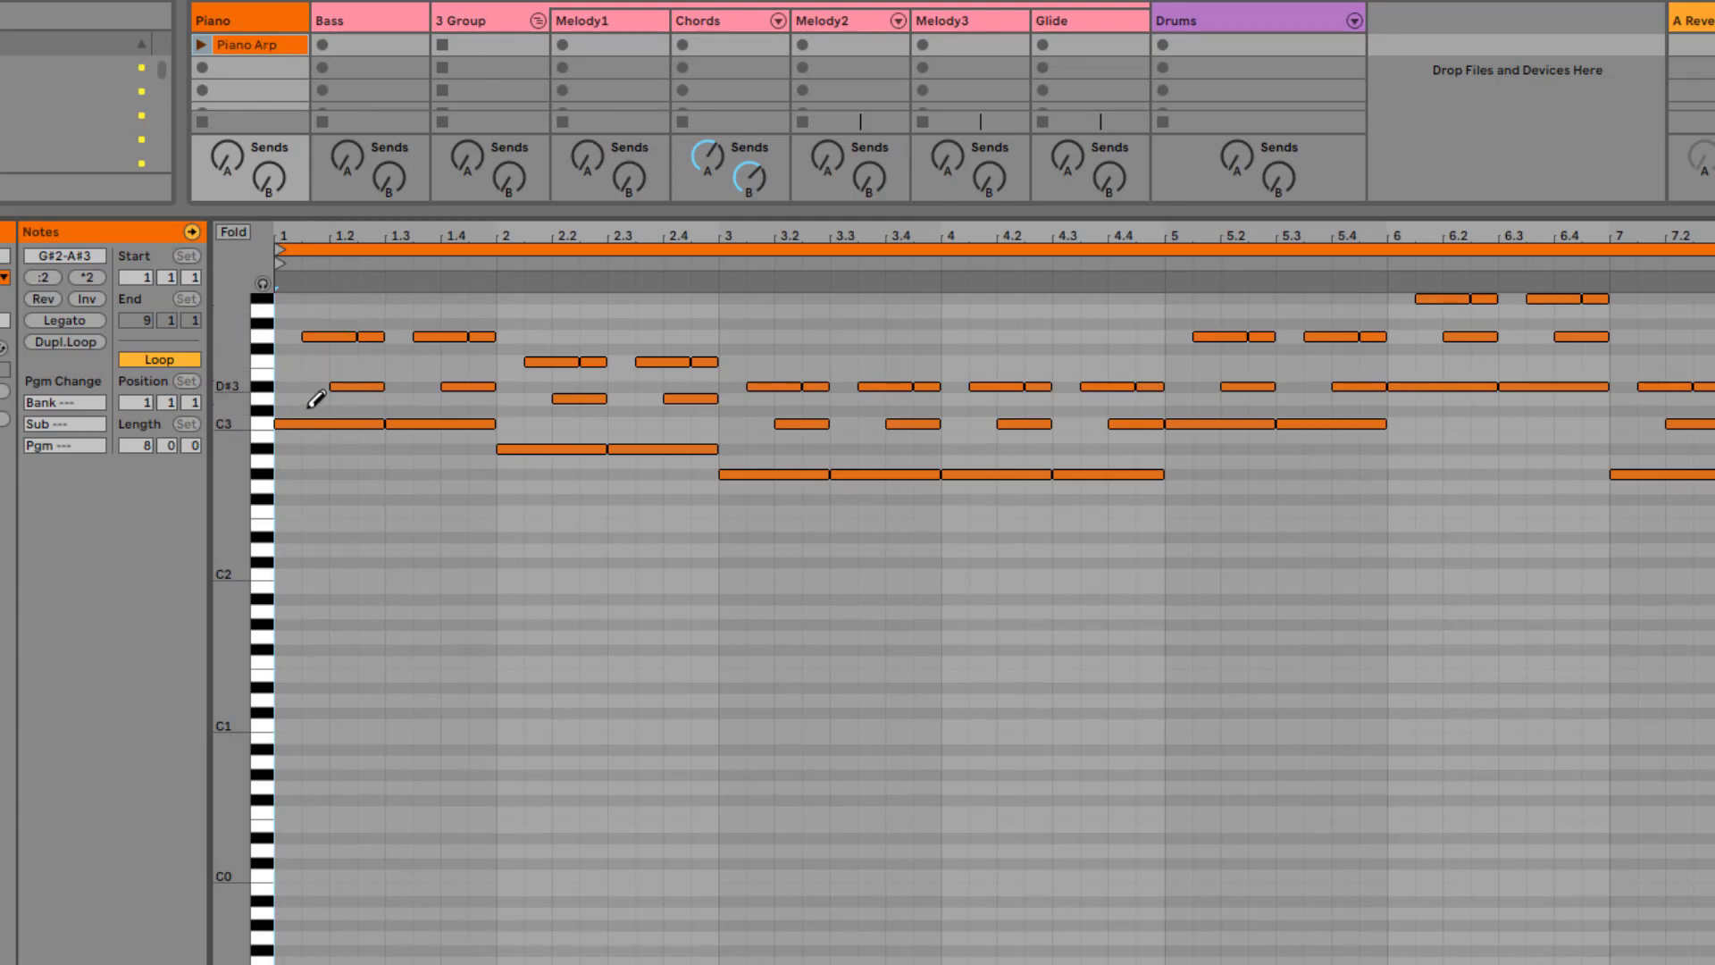
{"action": "key", "text": "alt+Tab"}
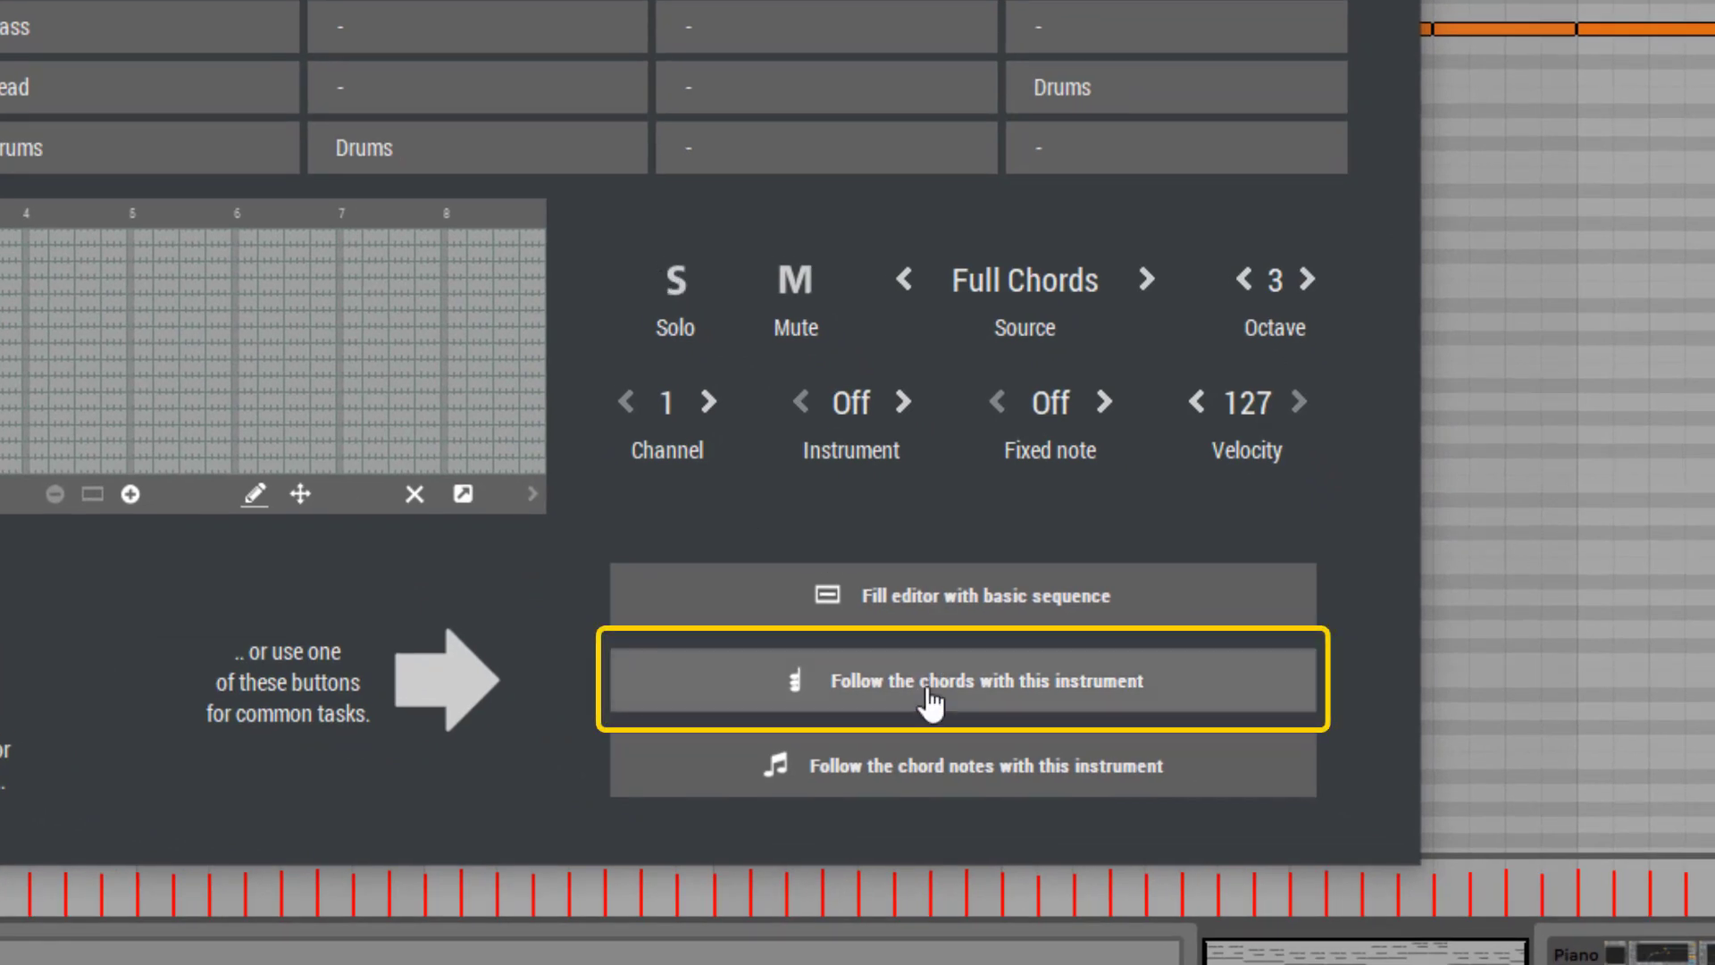
Step: Make the instrument follow the chords, play the song through, then move to the Lead pattern
{"action": "left_click", "coordinate": [928, 693]}
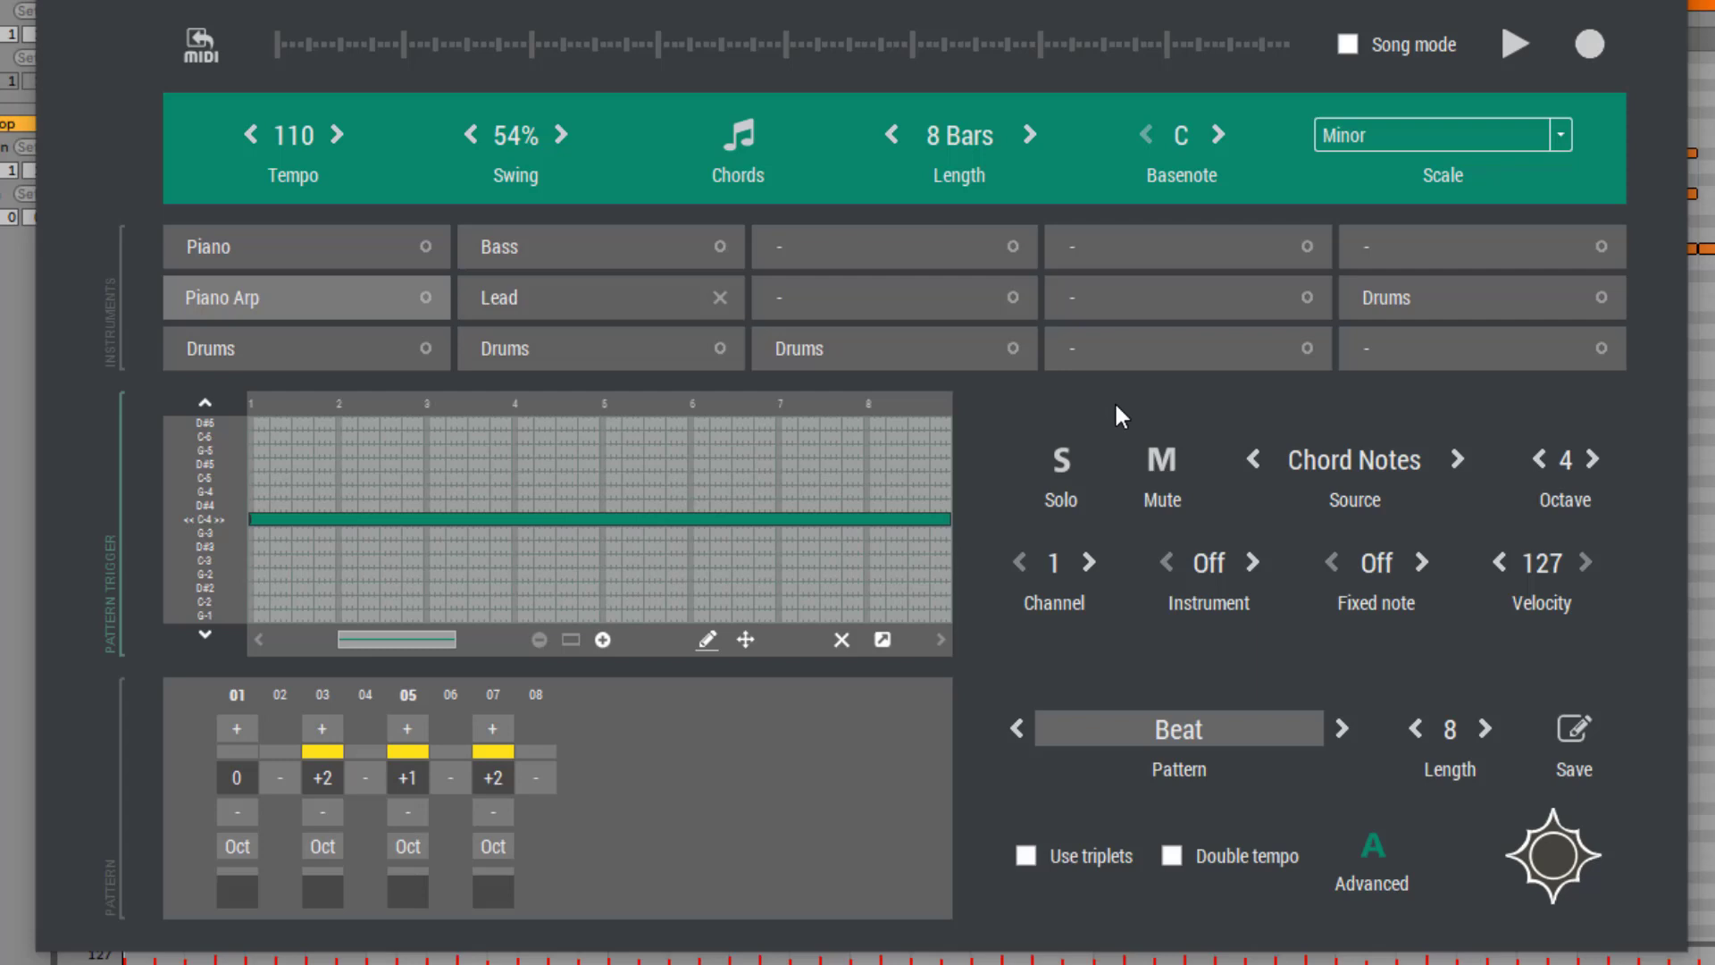
{"action": "key", "text": "space"}
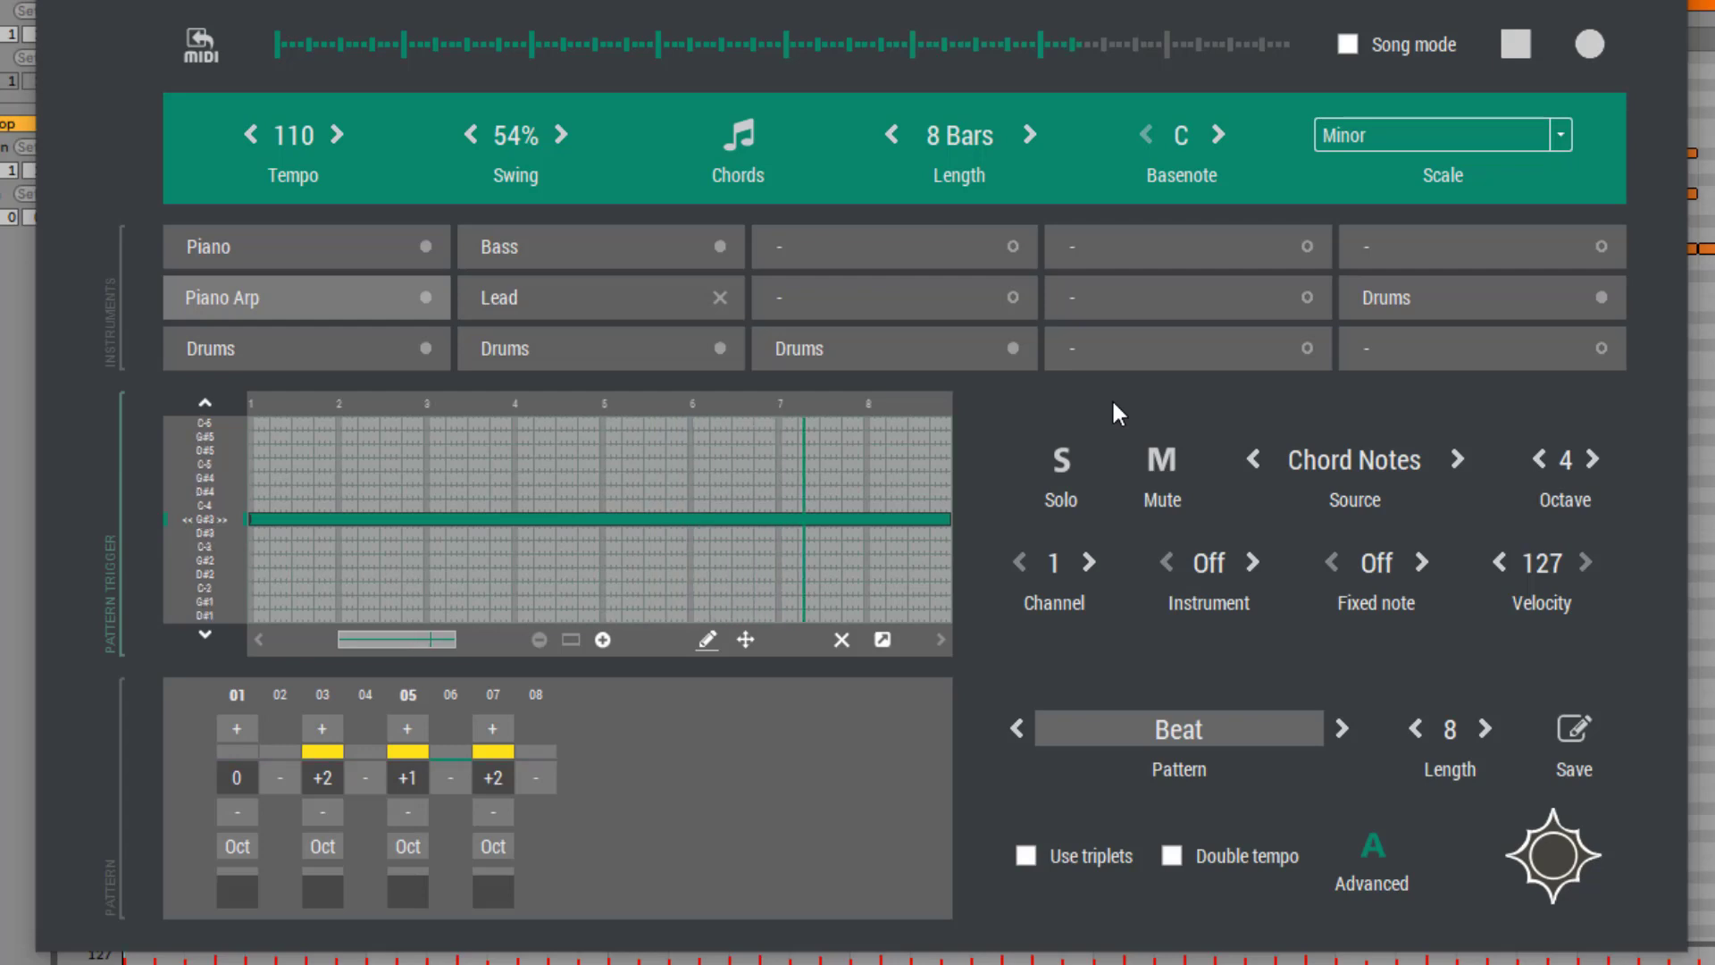
{"action": "key", "text": "space"}
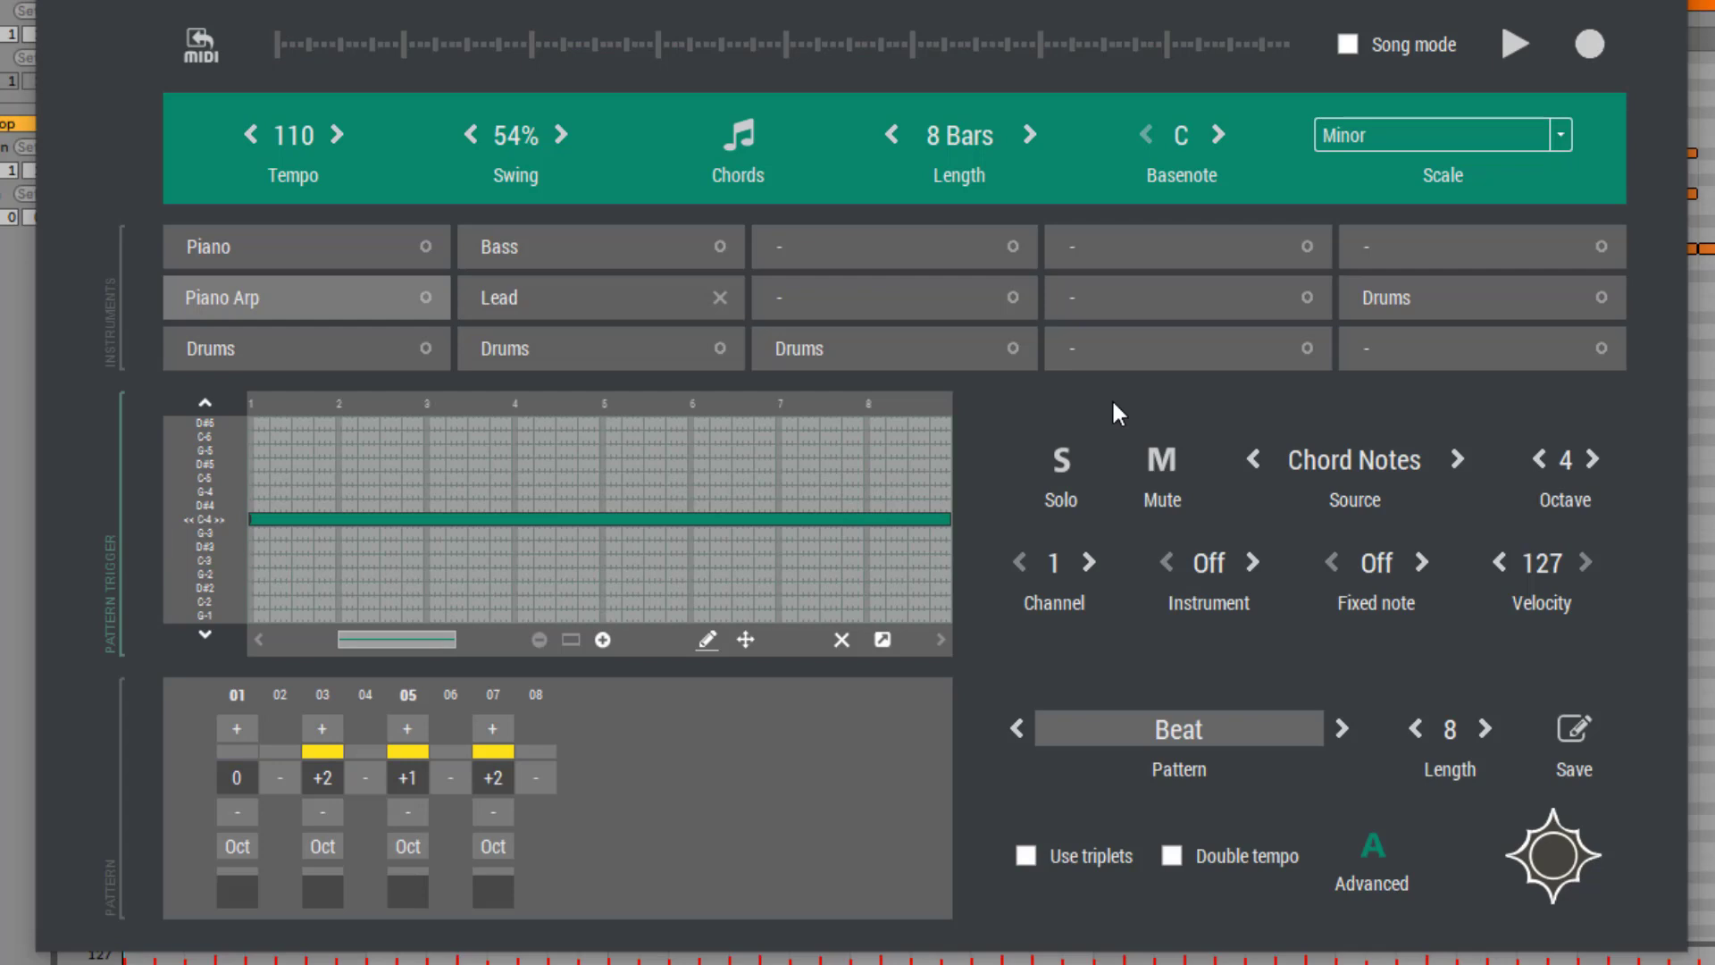
{"action": "key", "text": "Right"}
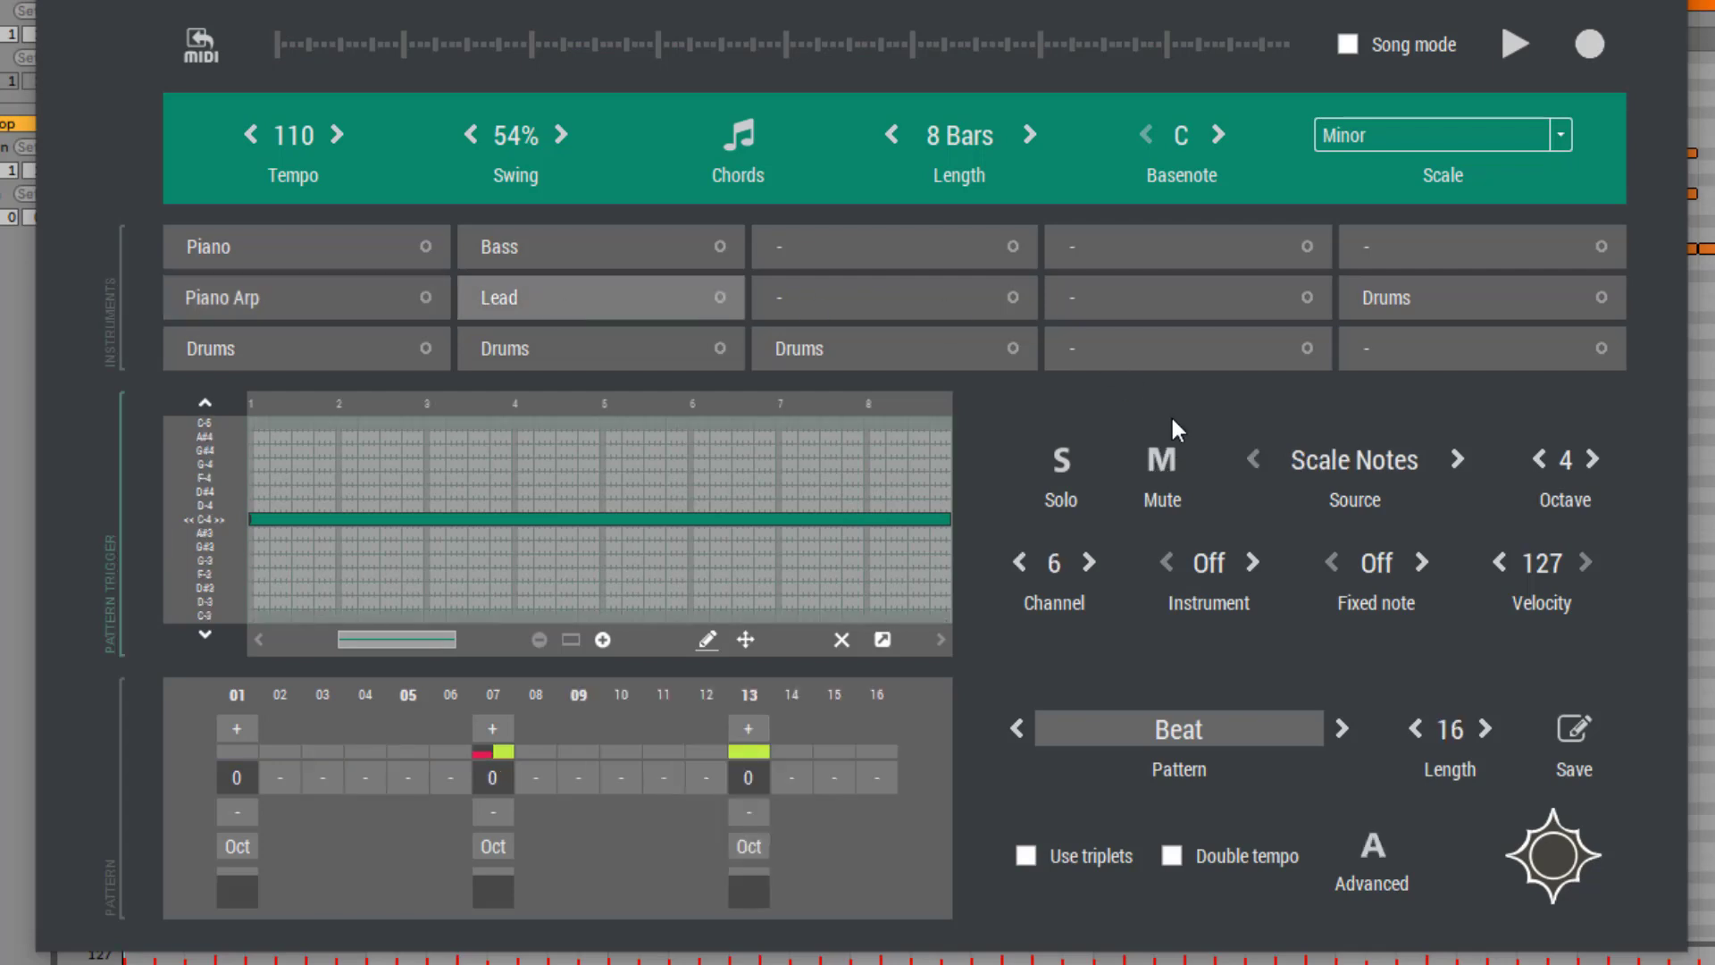
{"action": "left_click", "coordinate": [506, 752]}
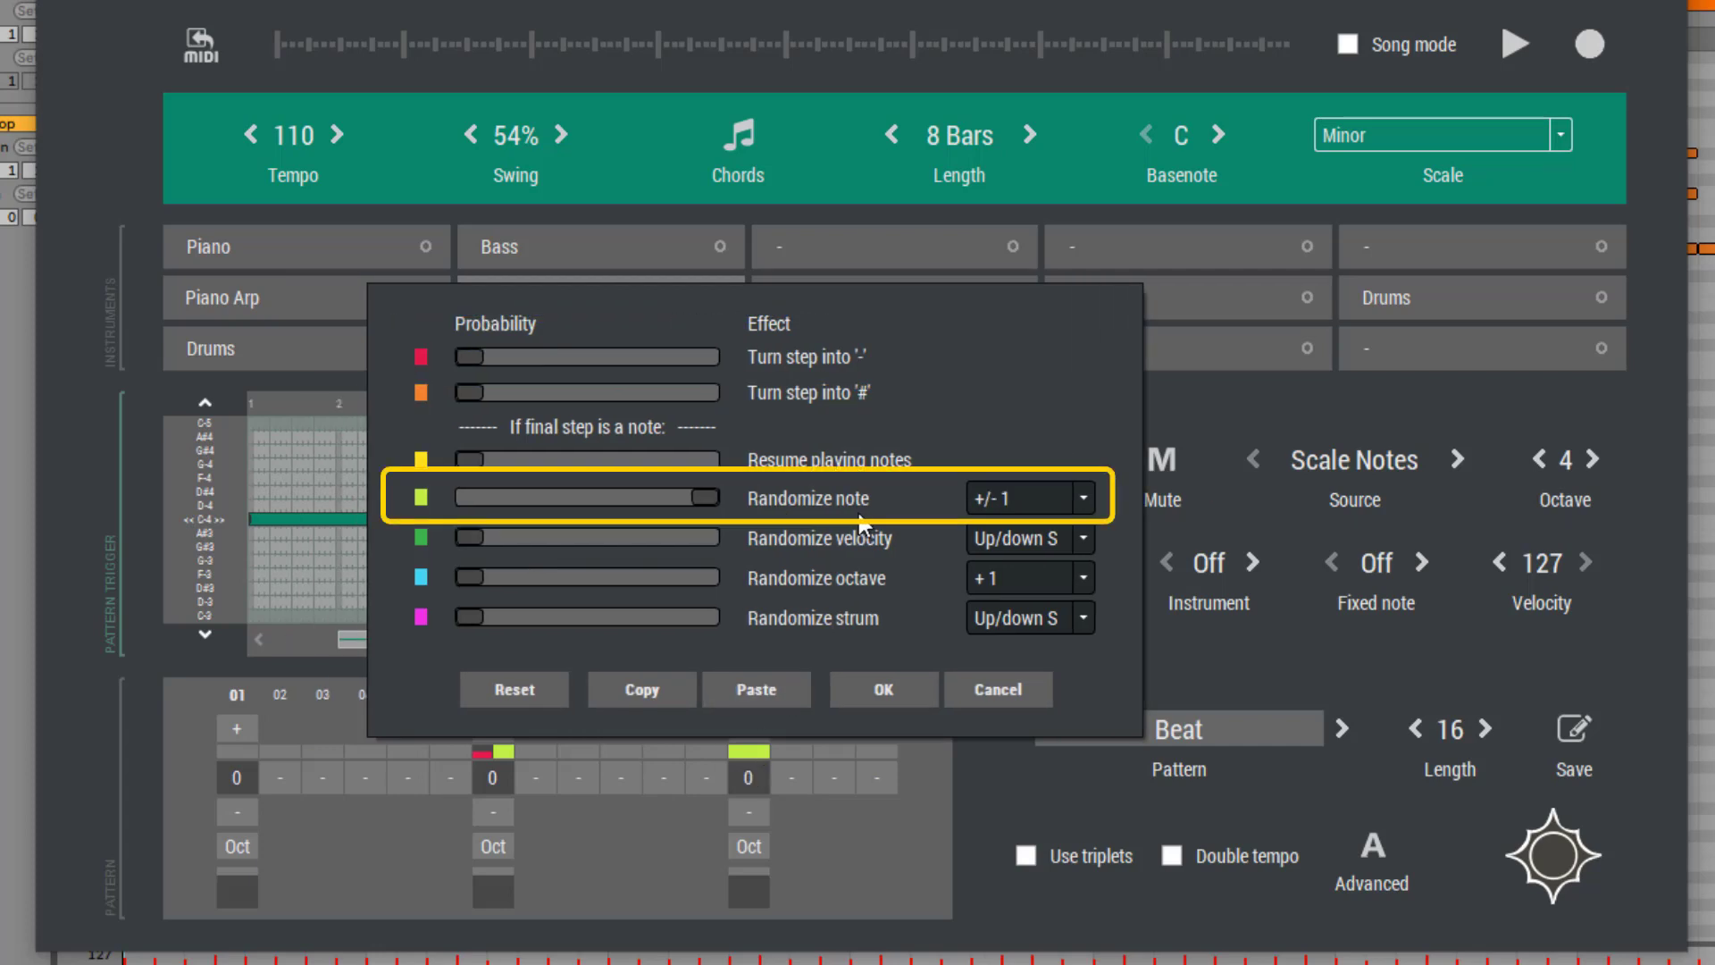
{"action": "left_click", "coordinate": [973, 692]}
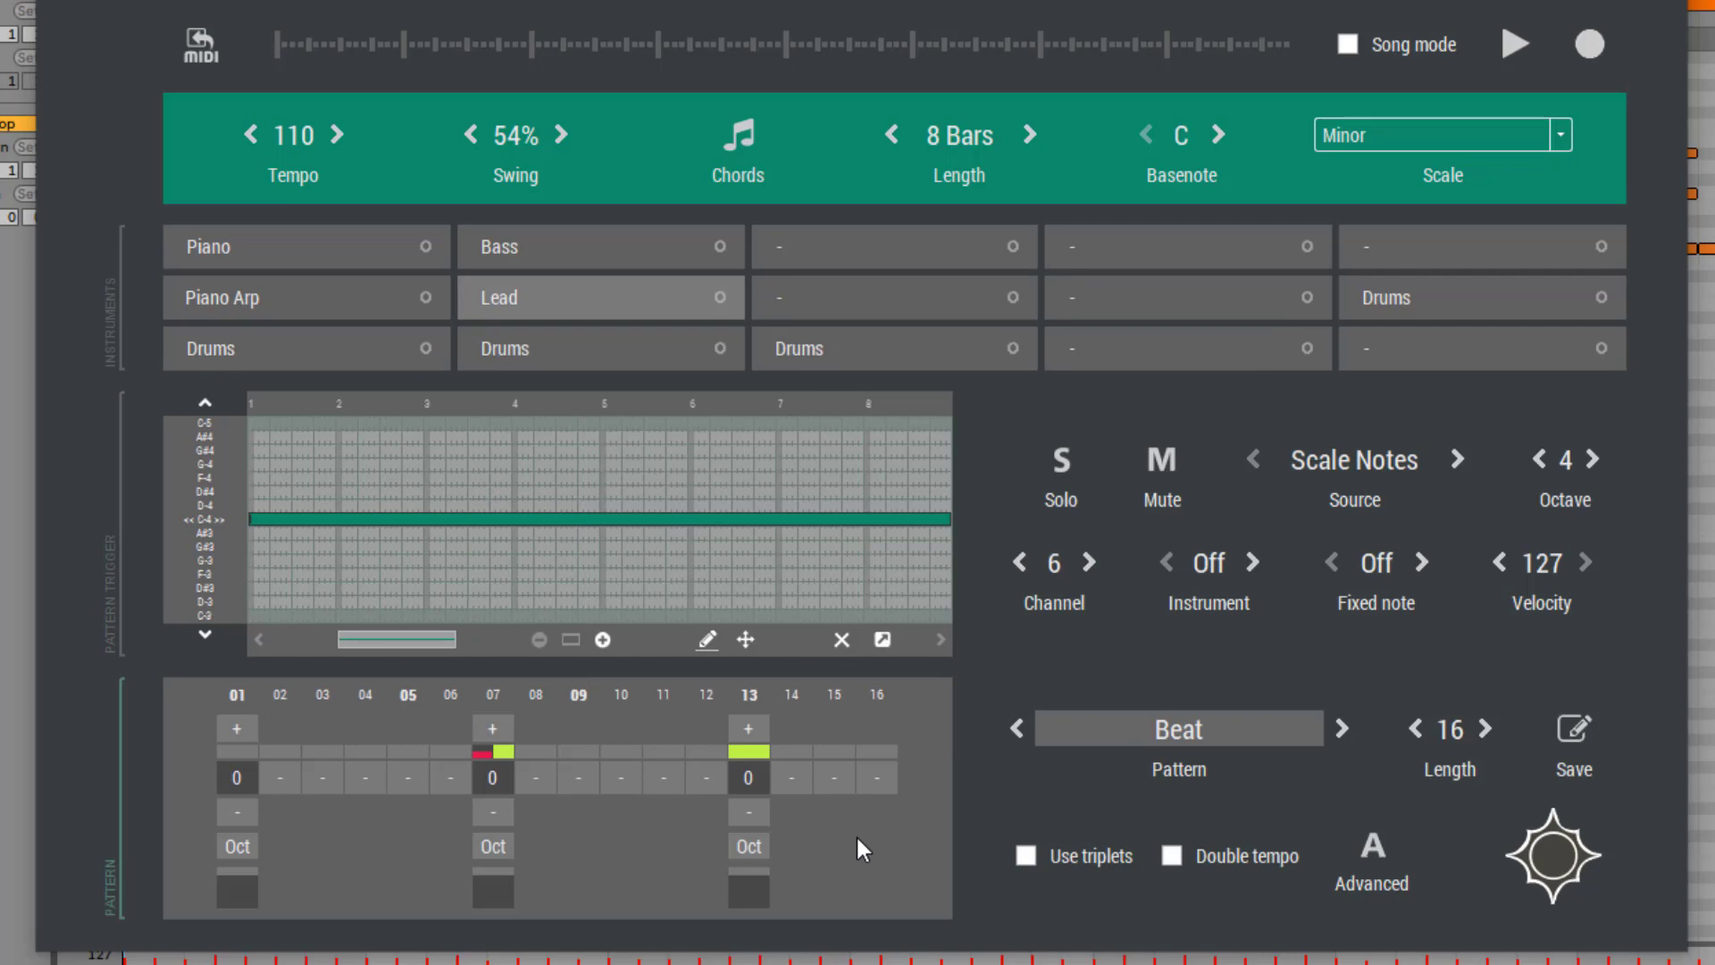
{"action": "key", "text": "space"}
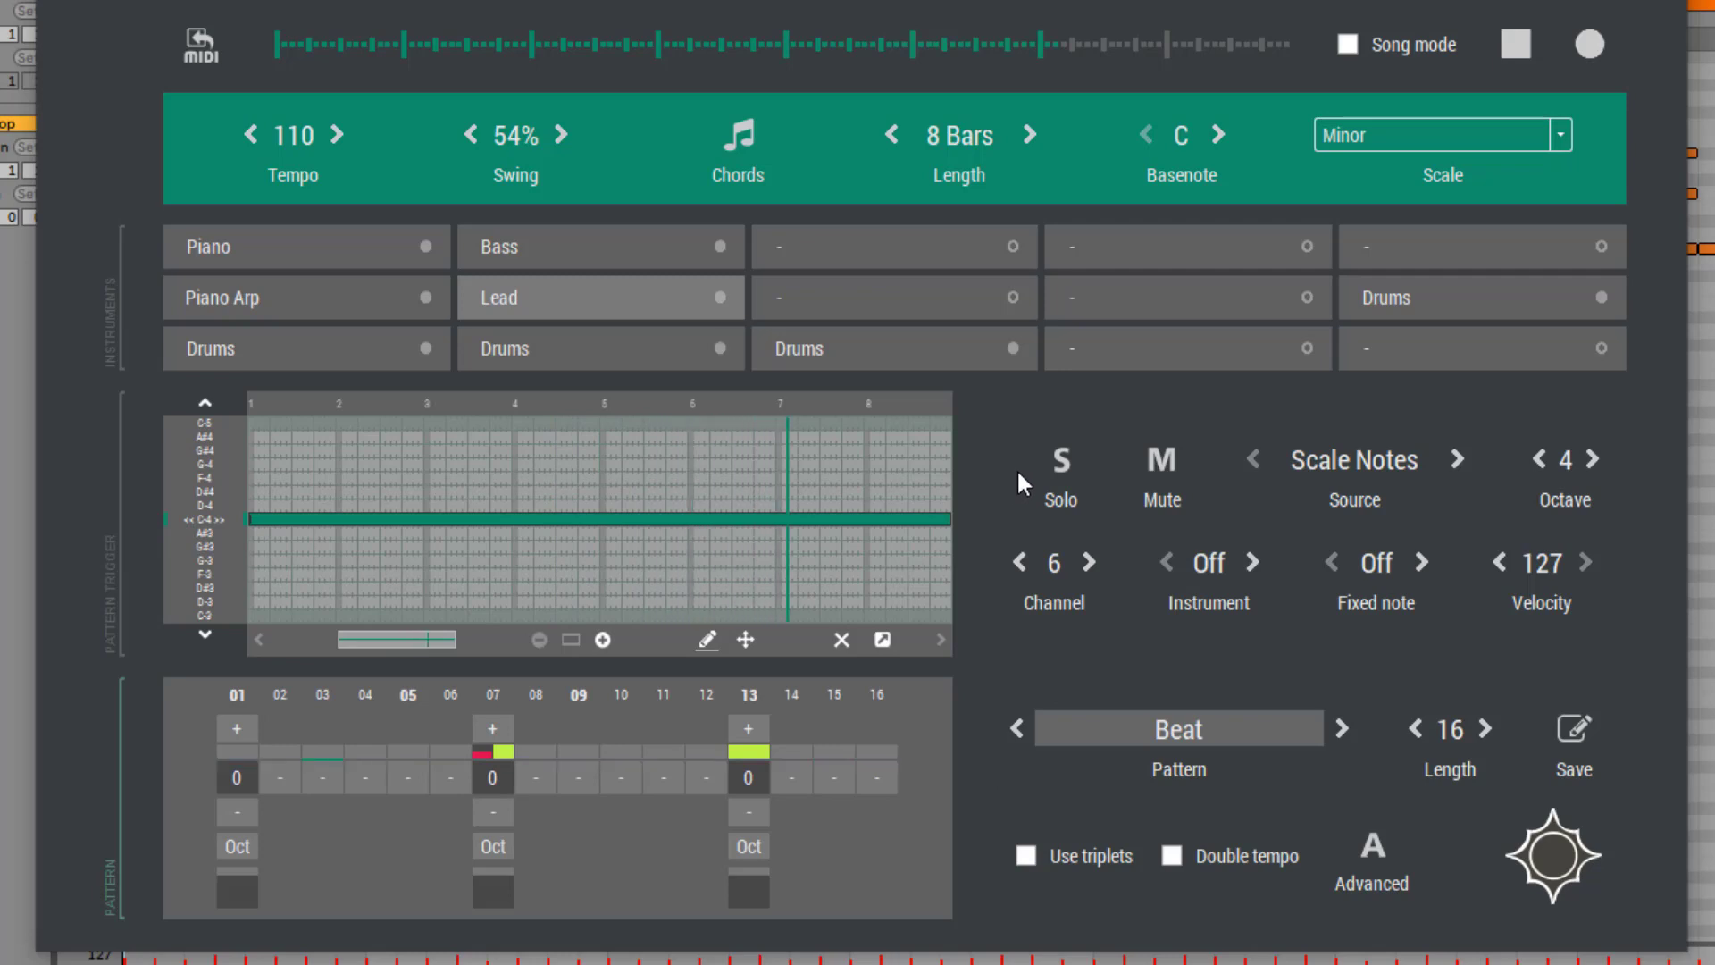
{"action": "key", "text": "space"}
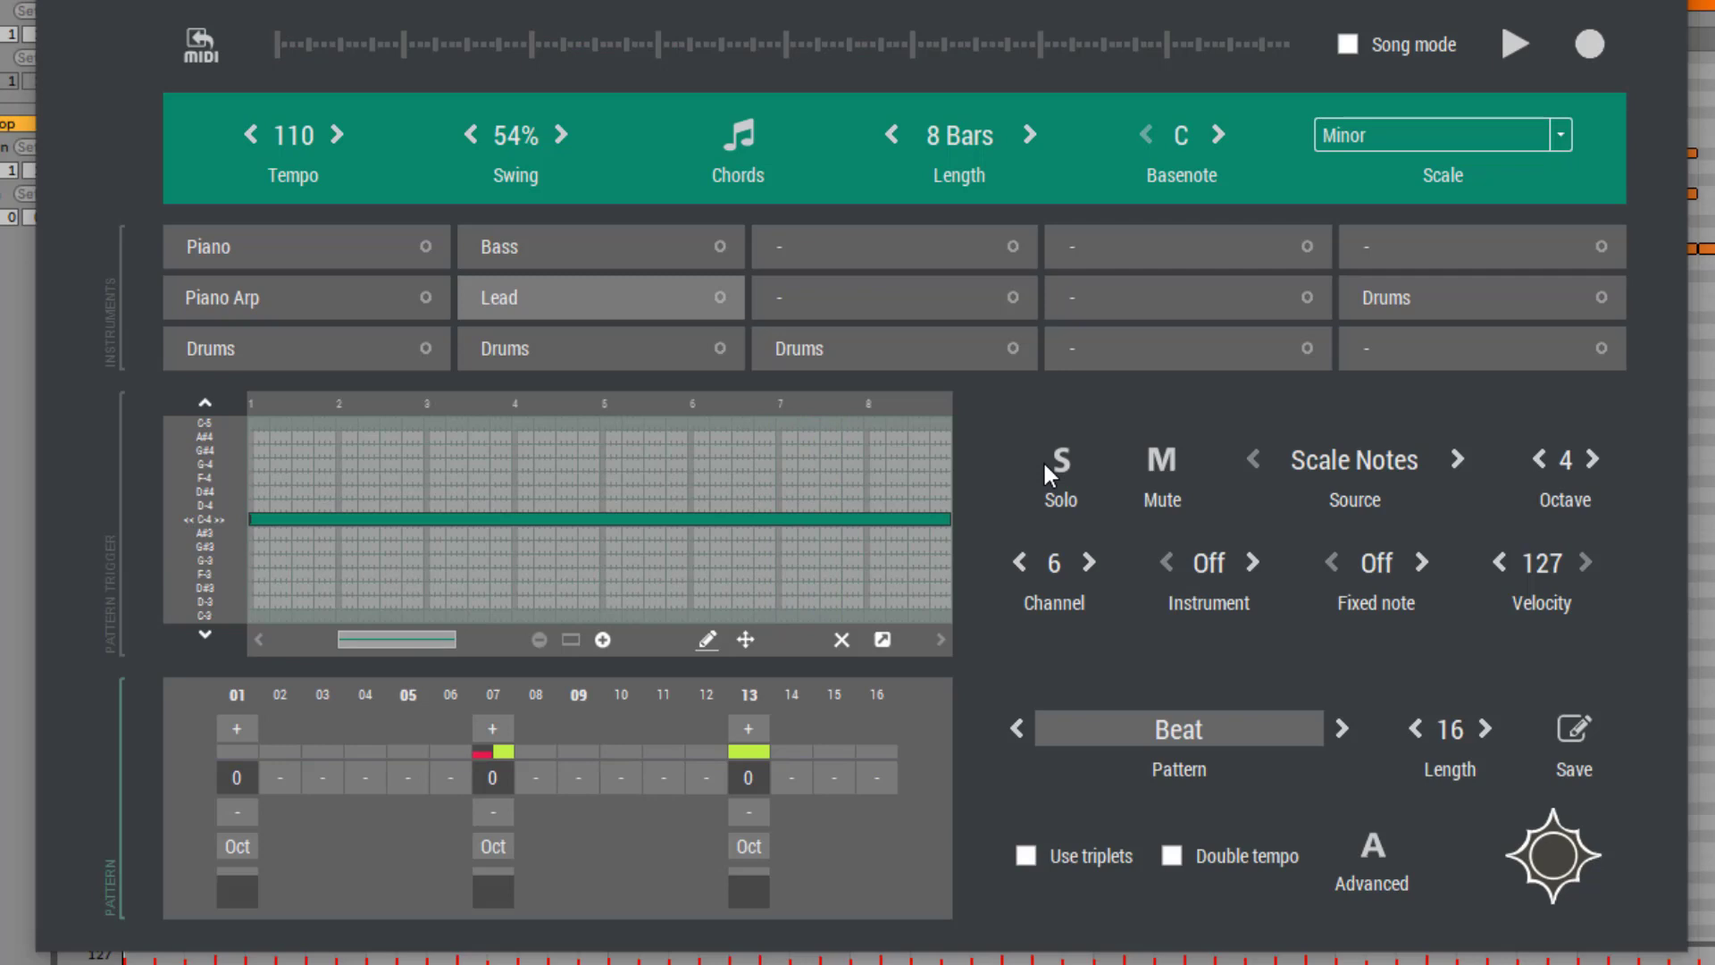
Step: Solo Lead, drop three randomized Lead clips onto Melody3, and compare their notes
{"action": "left_click", "coordinate": [1060, 462]}
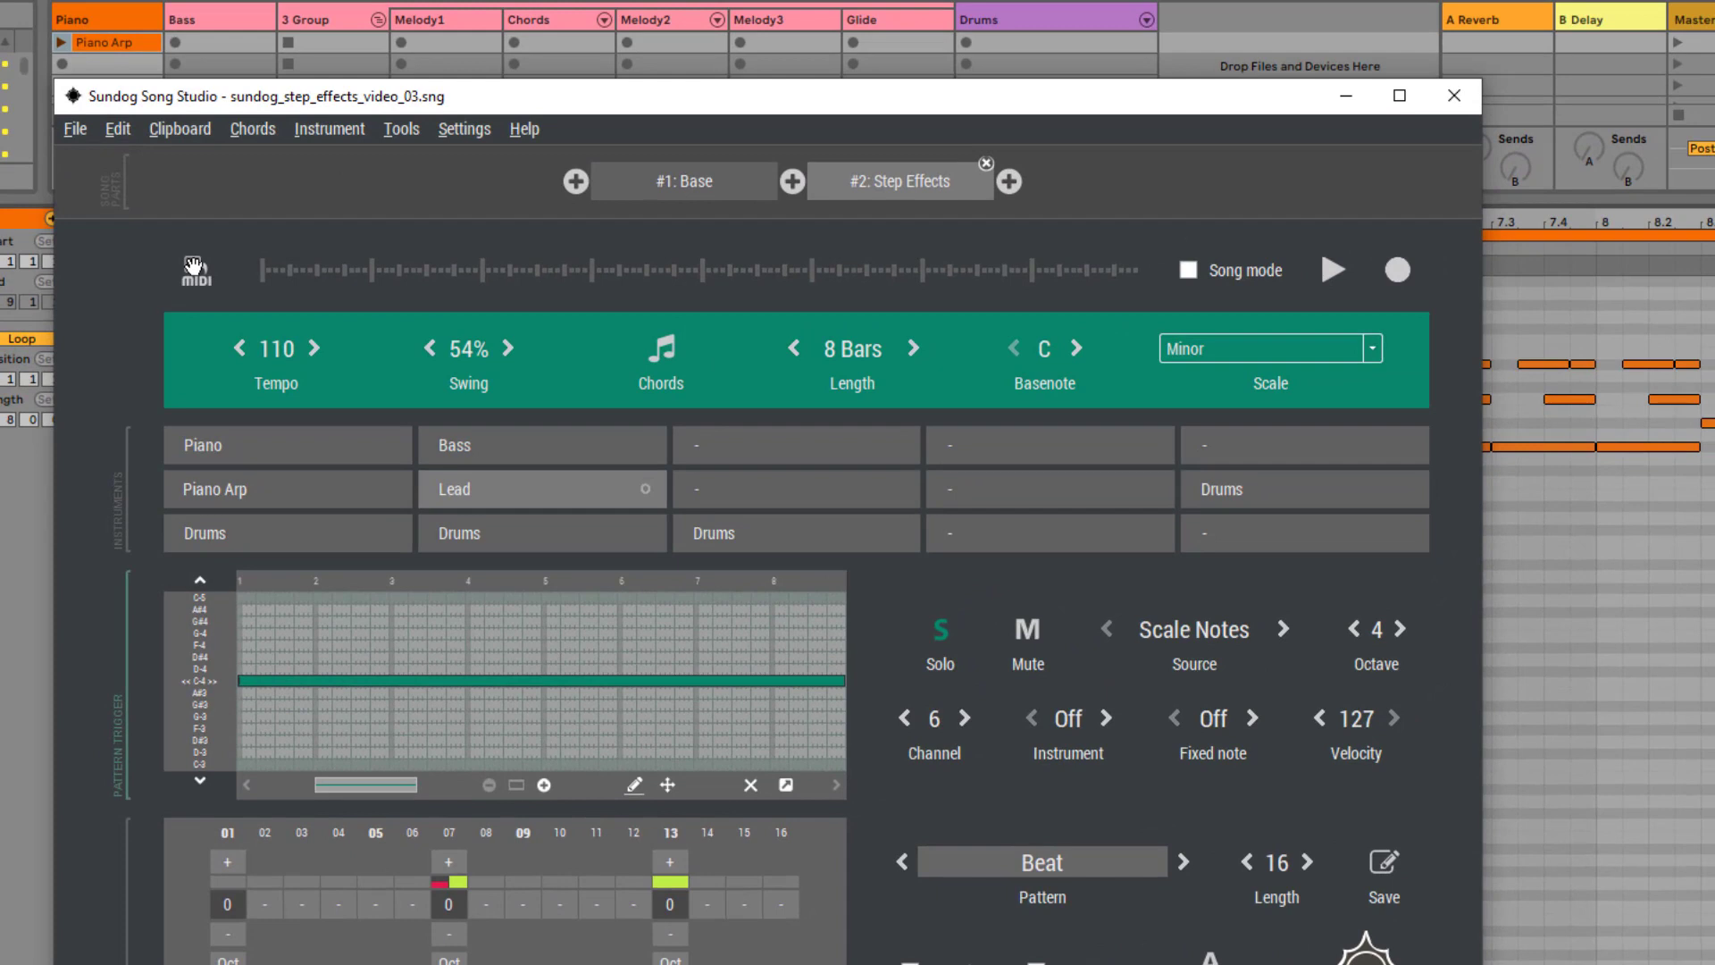
{"action": "left_click_drag", "start_coordinate": [192, 266], "coordinate": [792, 45]}
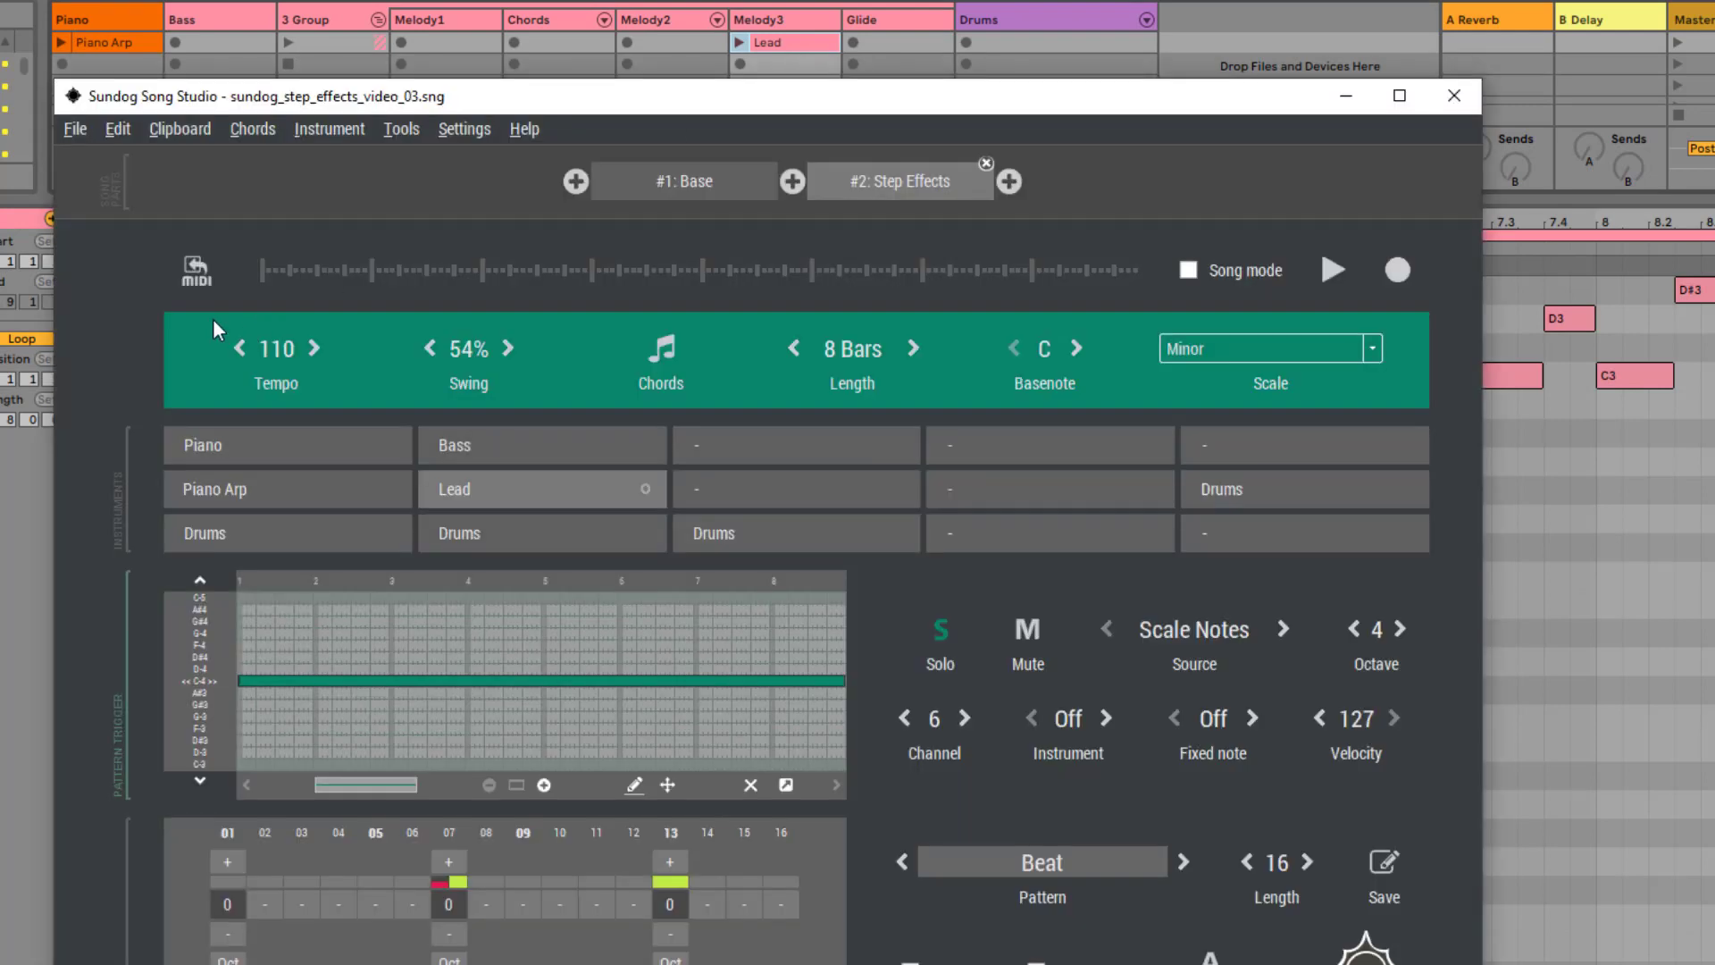
{"action": "left_click_drag", "start_coordinate": [192, 268], "coordinate": [780, 57]}
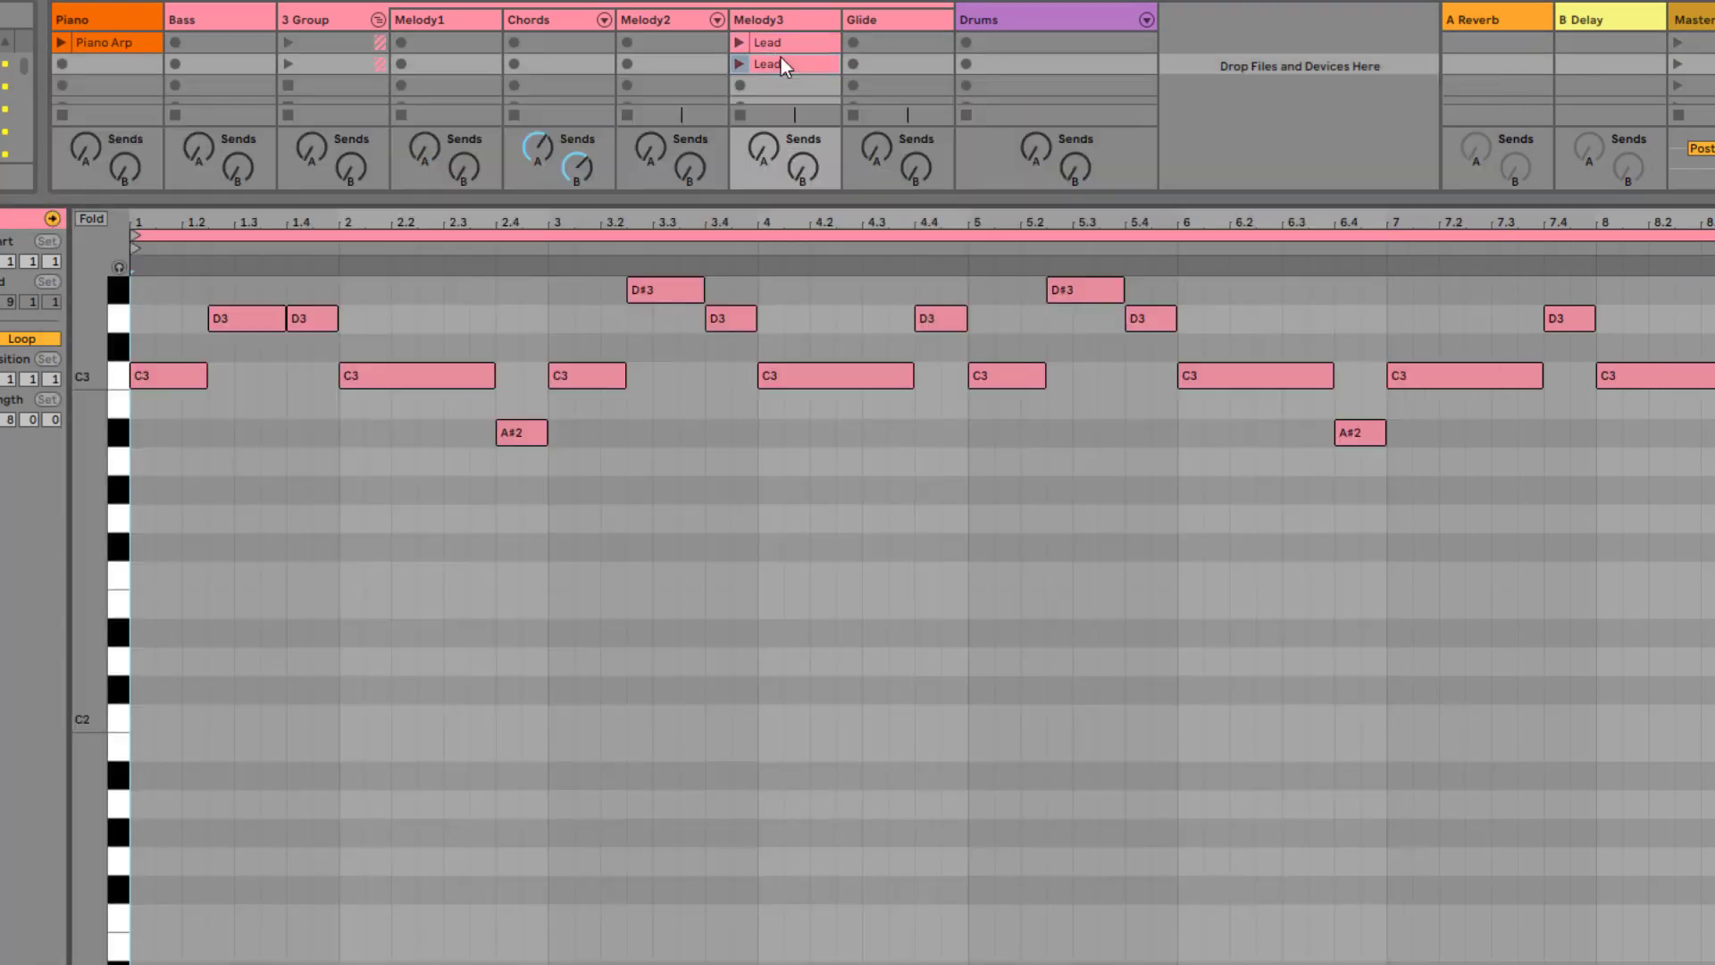
{"action": "left_click", "coordinate": [800, 42]}
{"action": "left_click", "coordinate": [784, 64]}
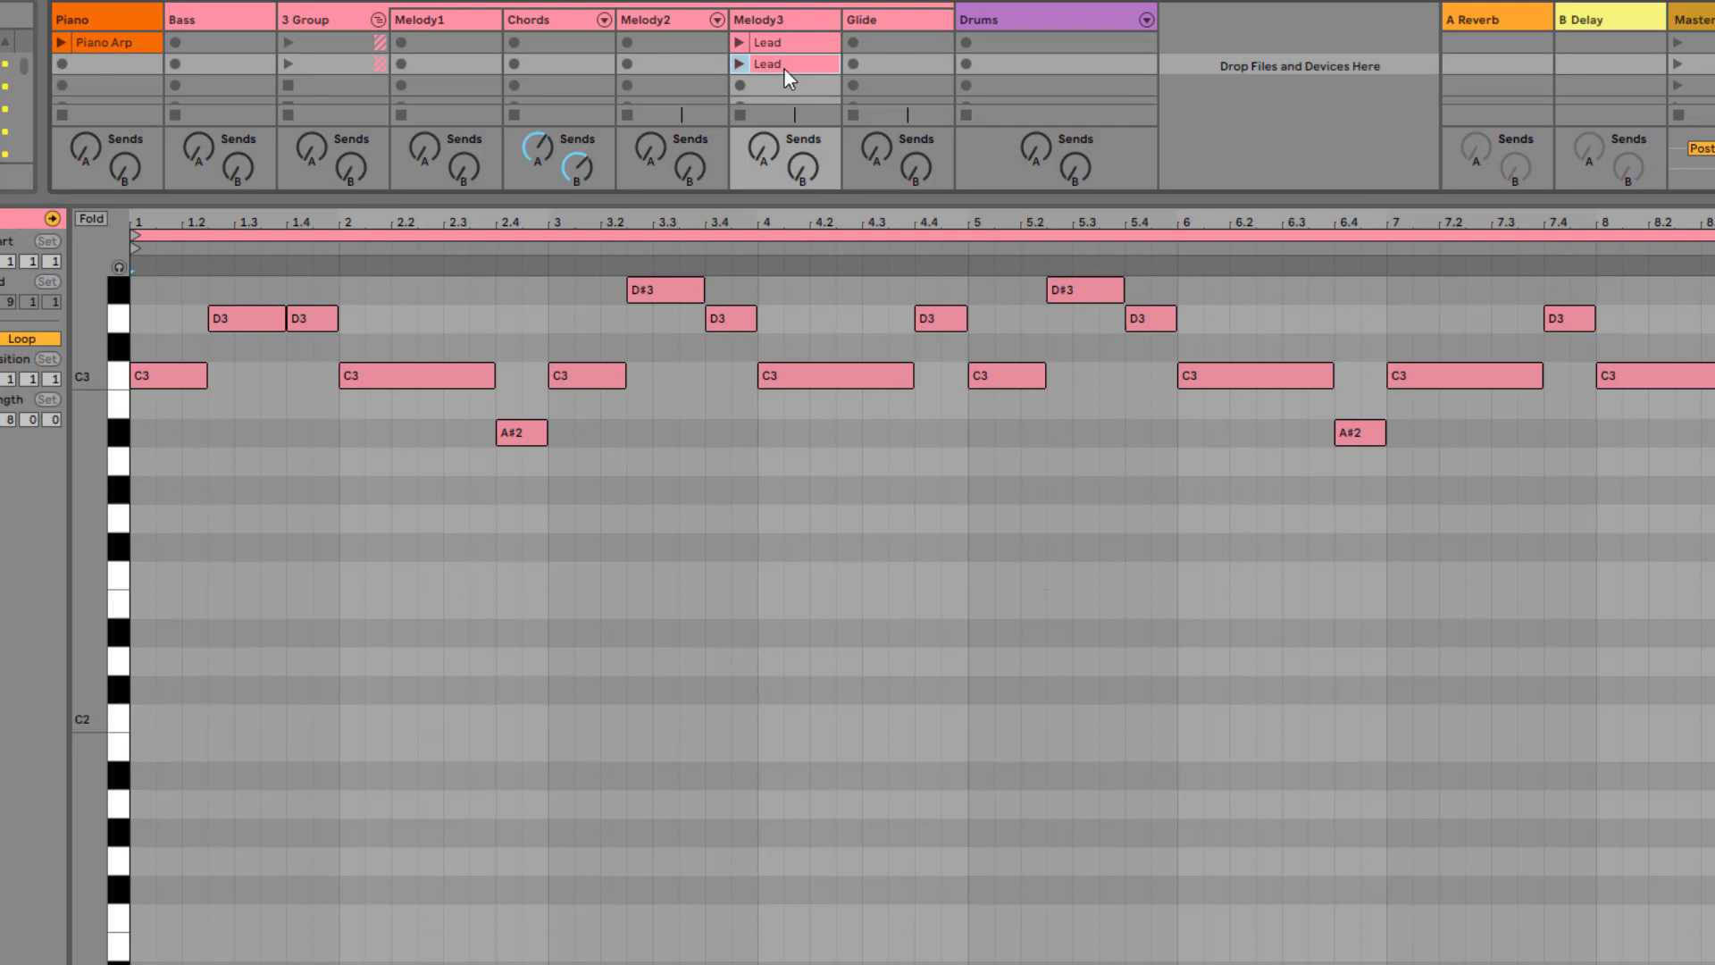
{"action": "left_click_drag", "start_coordinate": [393, 96], "coordinate": [387, 216]}
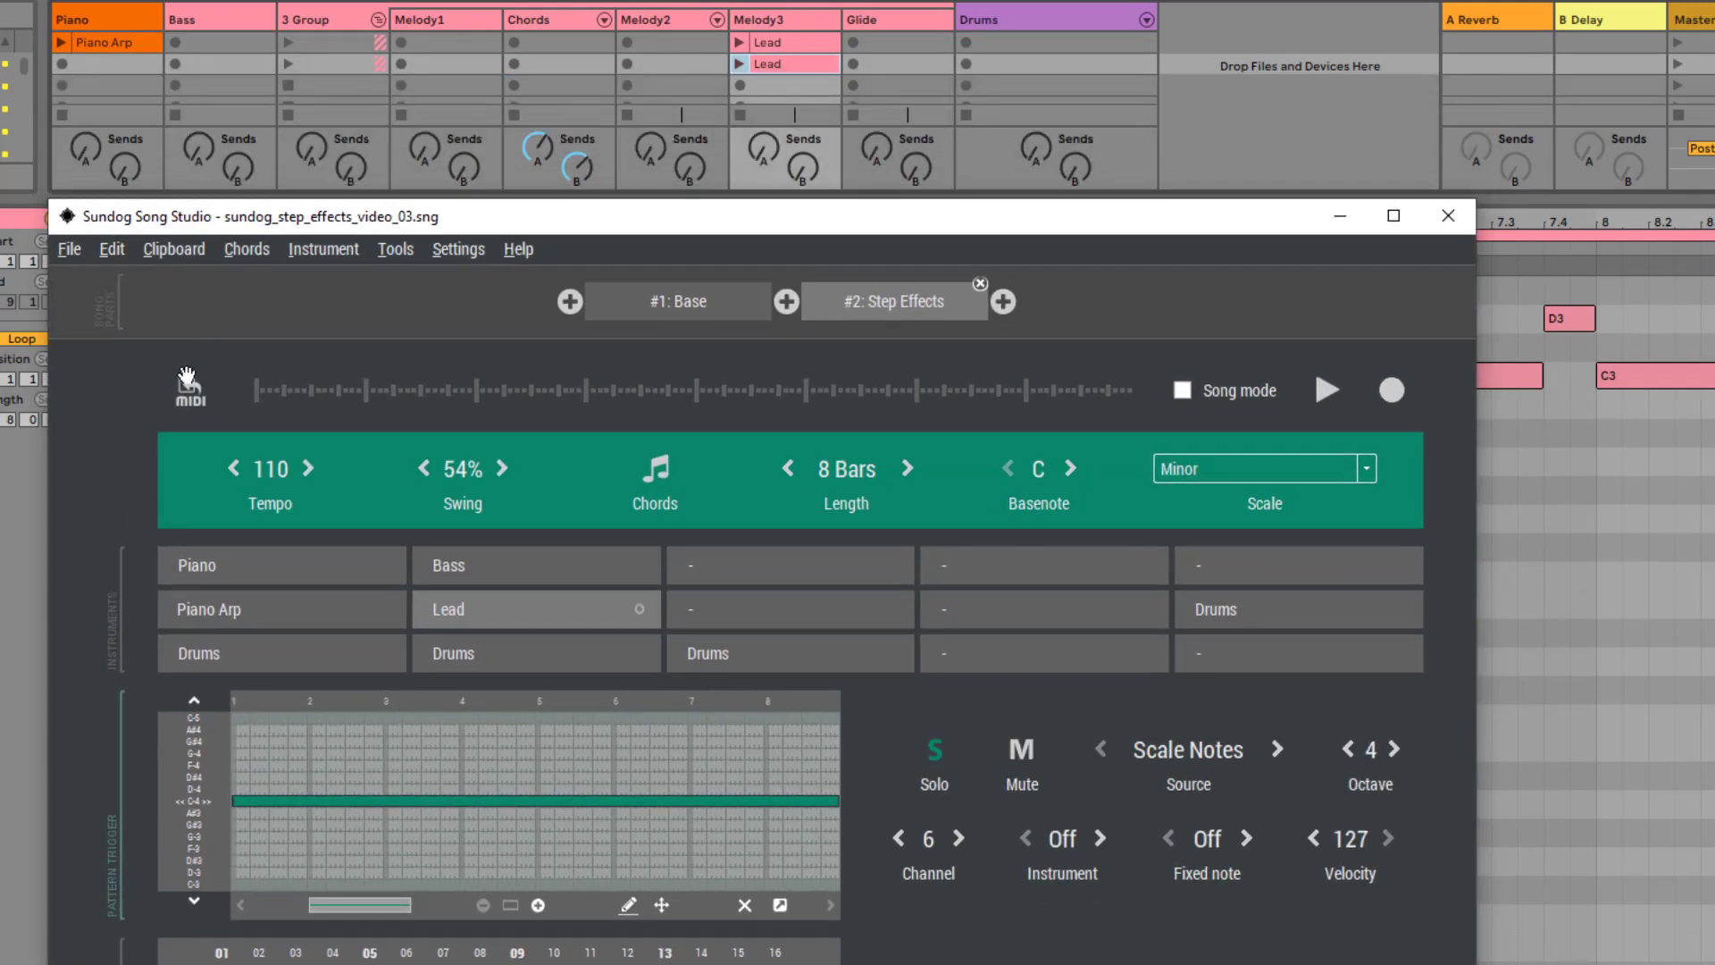
{"action": "left_click_drag", "start_coordinate": [701, 198], "coordinate": [778, 83]}
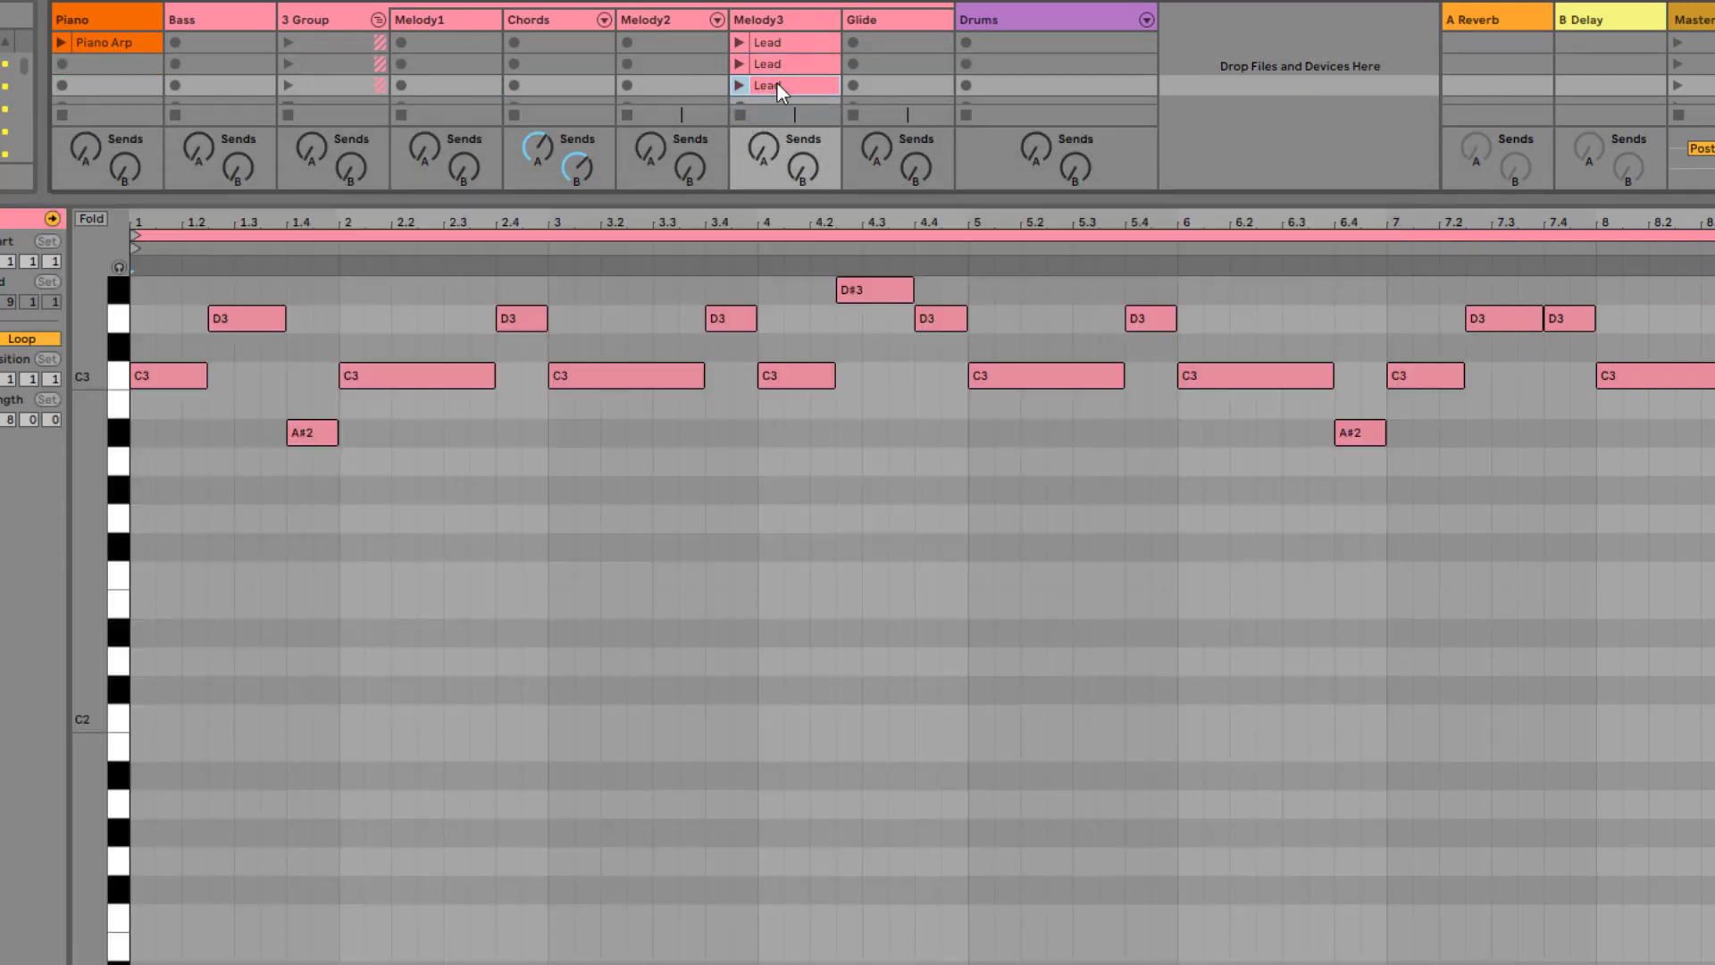
{"action": "left_click_drag", "start_coordinate": [1461, 417], "coordinate": [727, 314]}
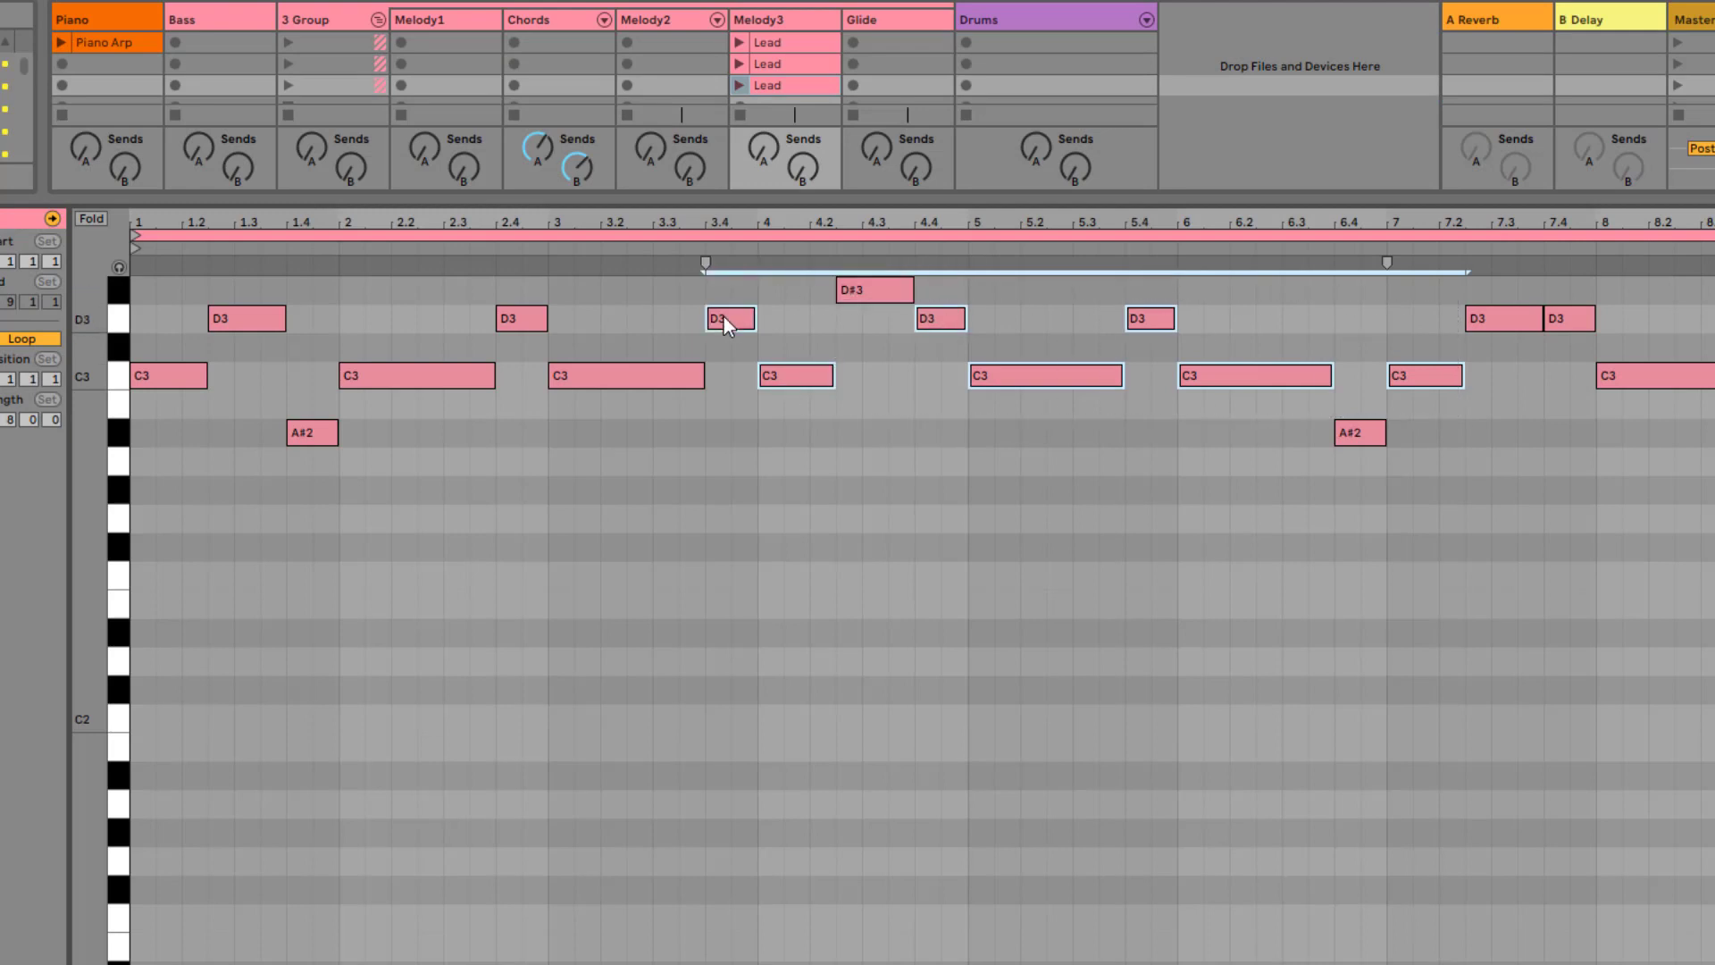